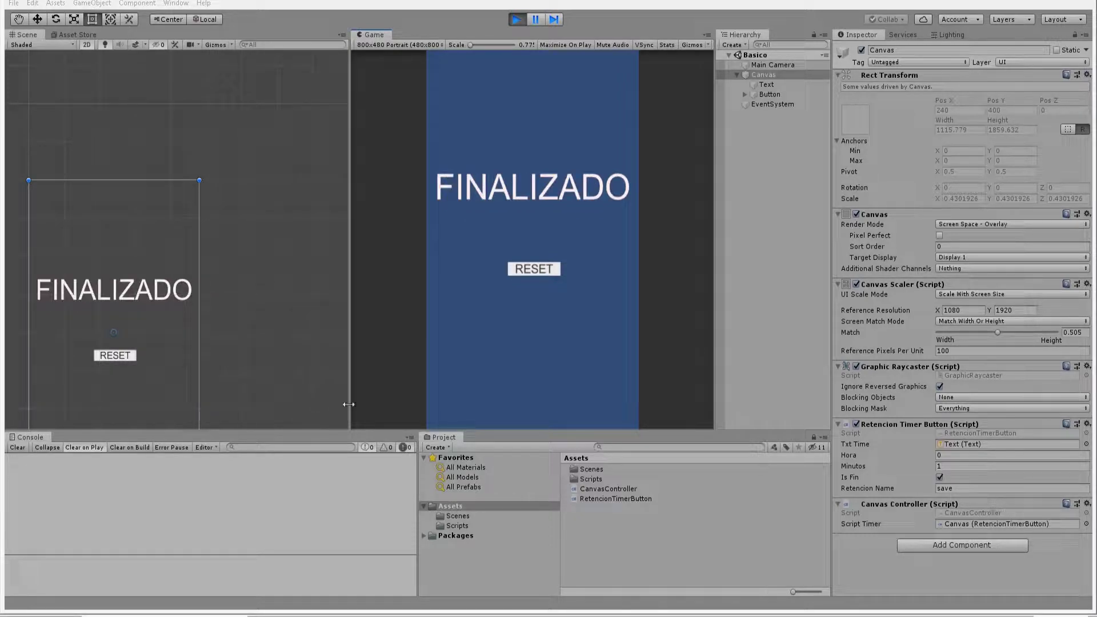
Restart the finished countdown with RESET, then inspect the timer Text and RESET button in the Hierarchy.
left_click(532, 271)
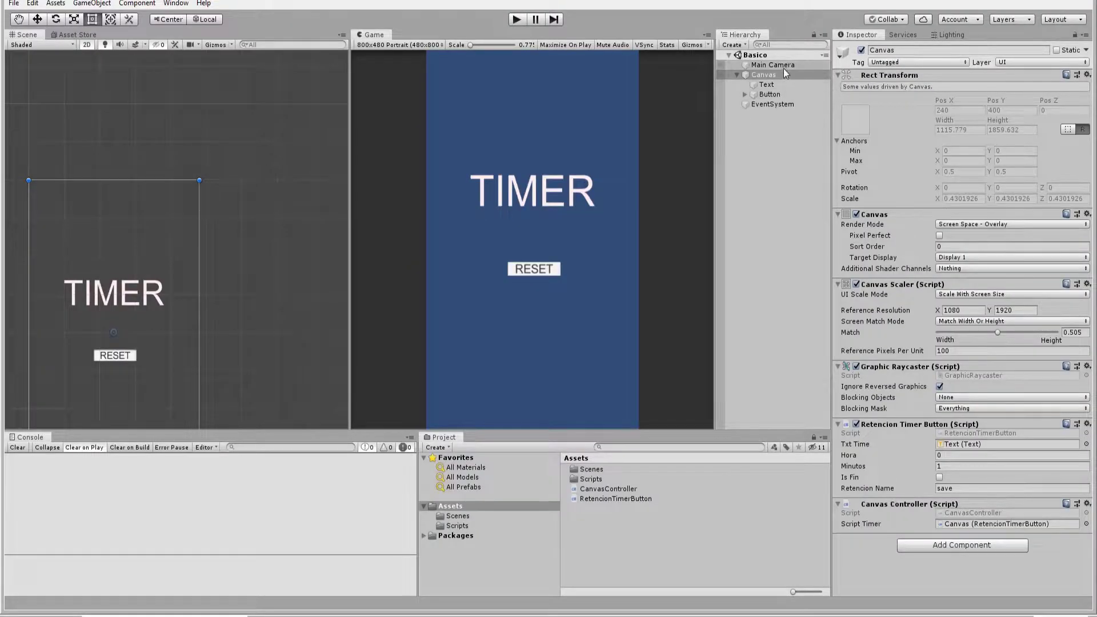
left_click(766, 84)
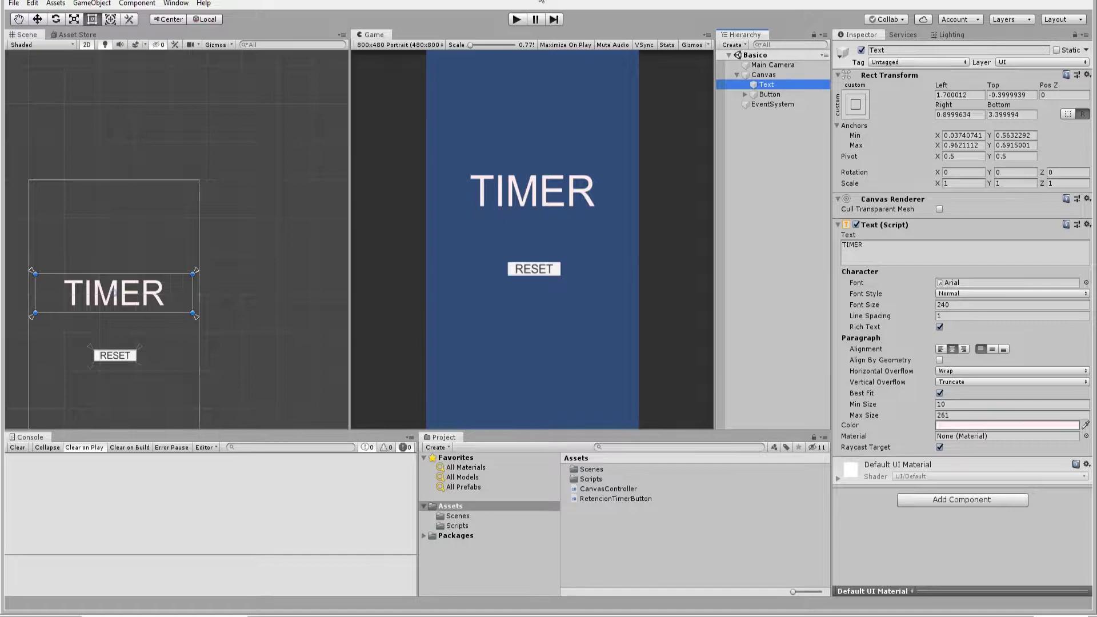
left_click(799, 94)
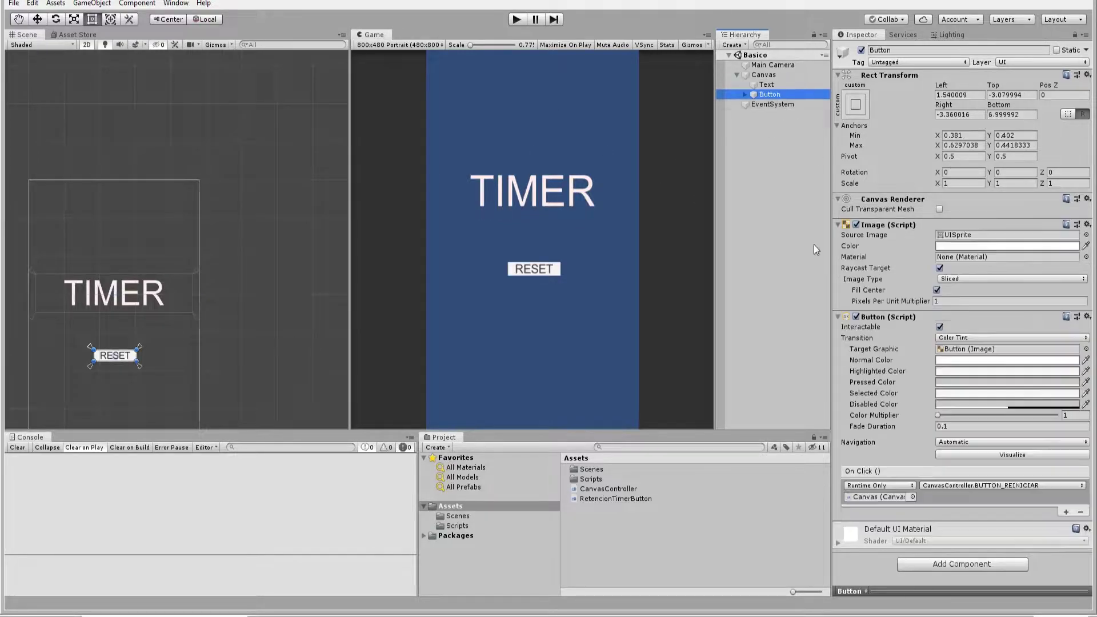
Select the RetencionTimerButton script in the Project panel to preview its code.
left_click(611, 488)
left_click(594, 498)
left_click(599, 491)
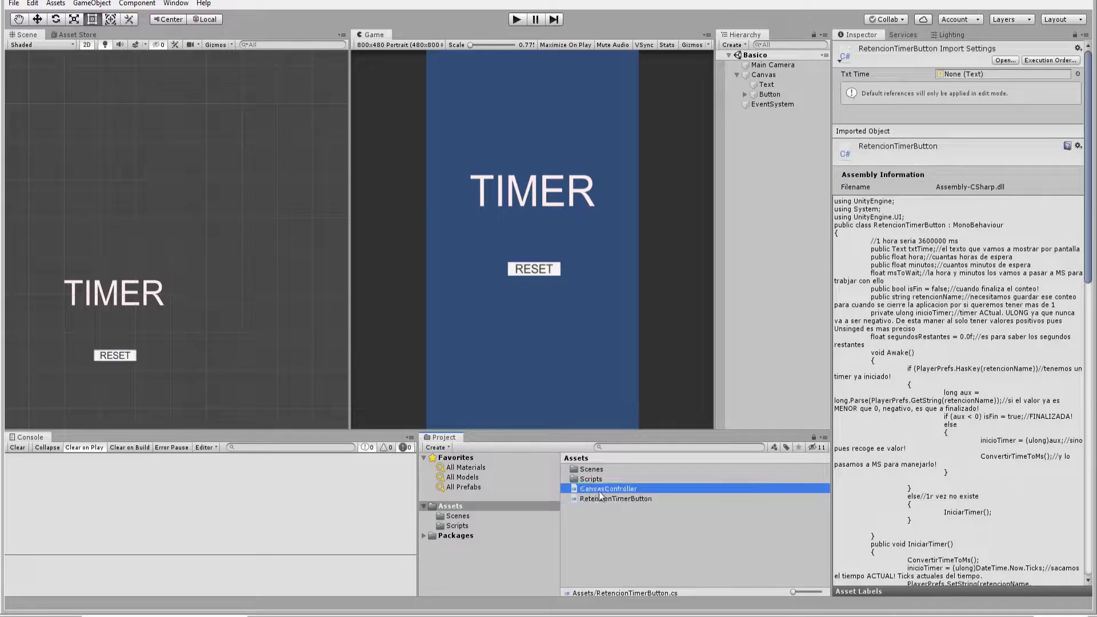
left_click(599, 497)
Open RetencionTimerButton.cs in Visual Studio and highlight the txtTime field on line 7.
double_click(634, 487)
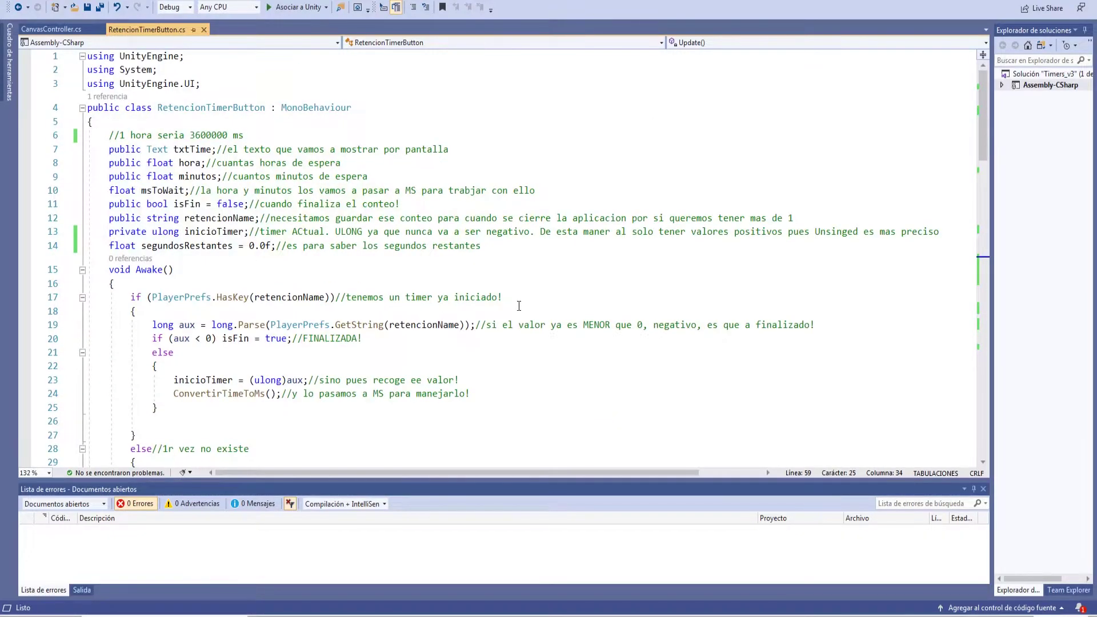
left_click_drag(227, 150, 435, 148)
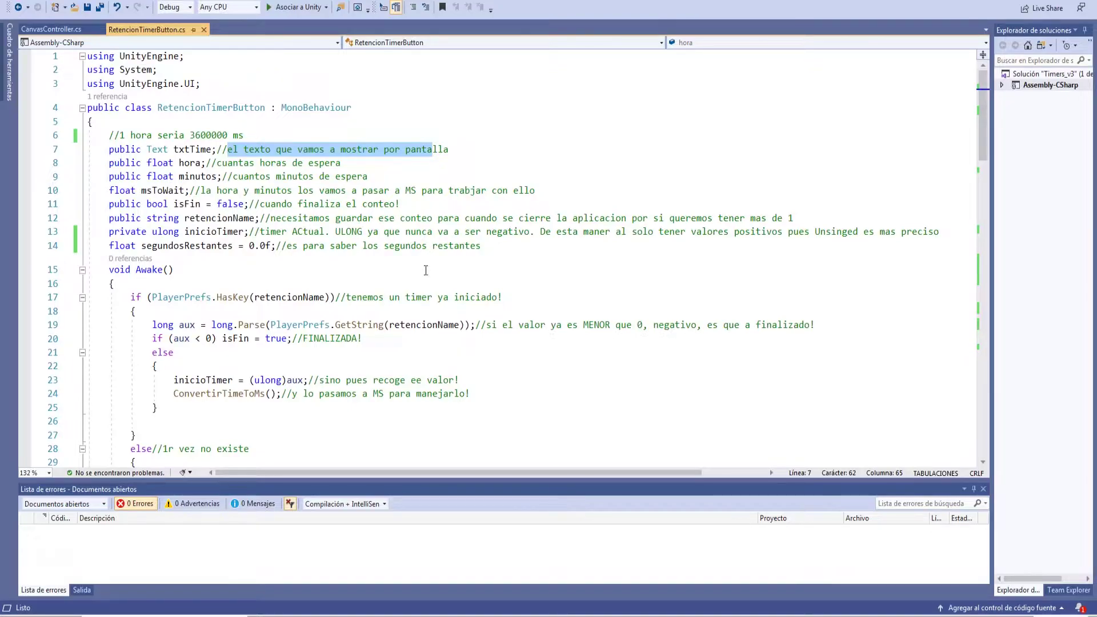
mouse_move(982, 131)
left_mouse_down()
mouse_move(990, 232)
mouse_move(991, 117)
left_mouse_up()
left_click_drag(229, 246, 148, 205)
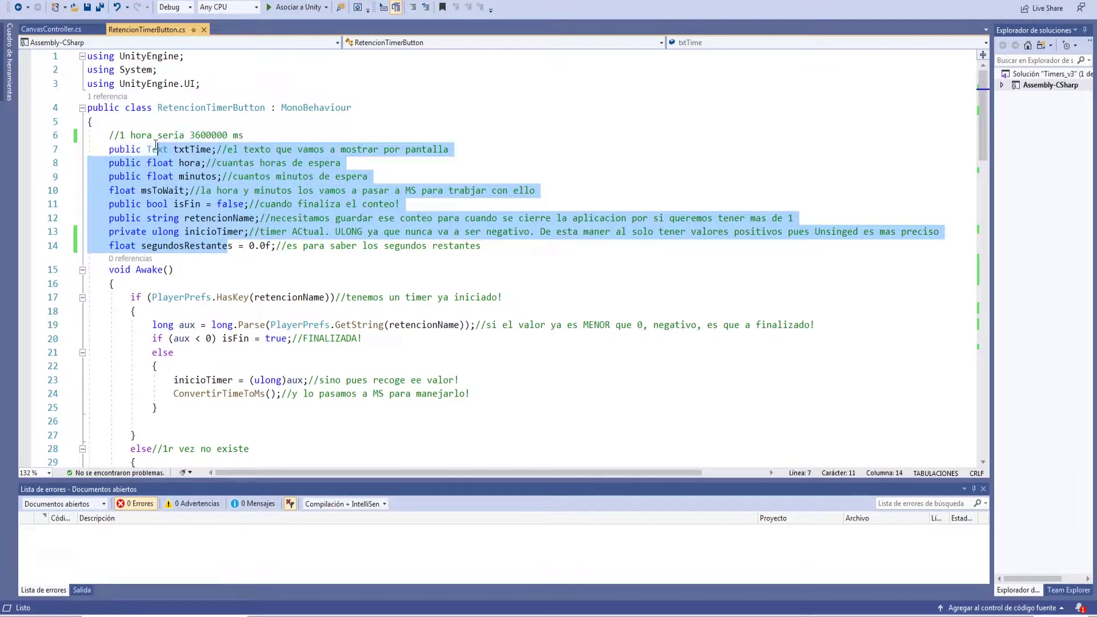
left_click_drag(158, 149, 227, 149)
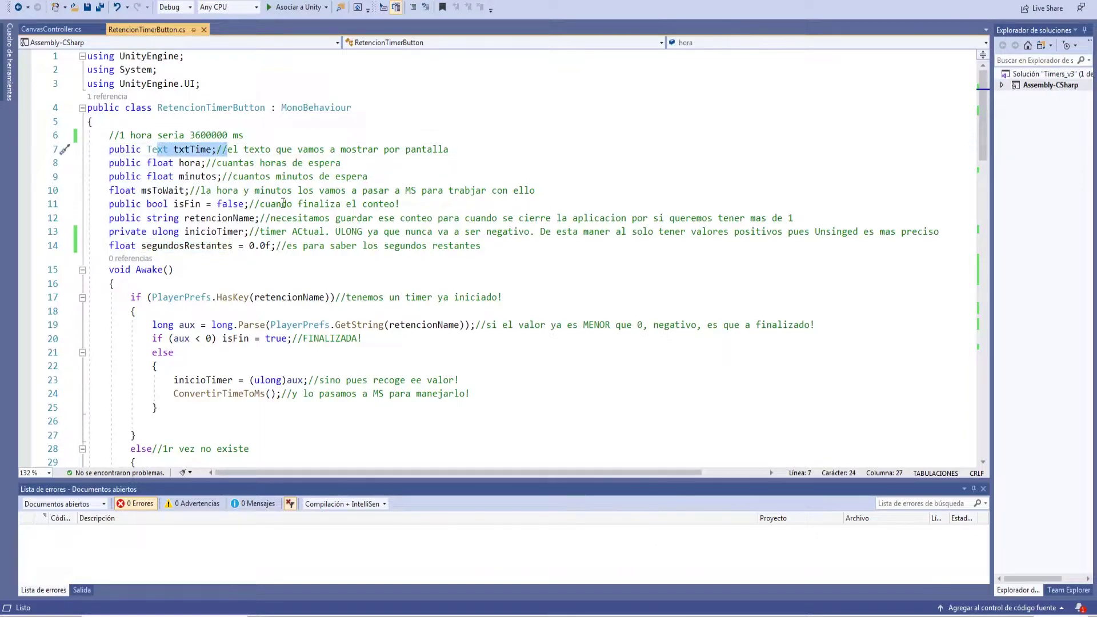
Walk through the hora, minutos, msToWait and isFin field declarations.
left_click(160, 164)
left_click(184, 164)
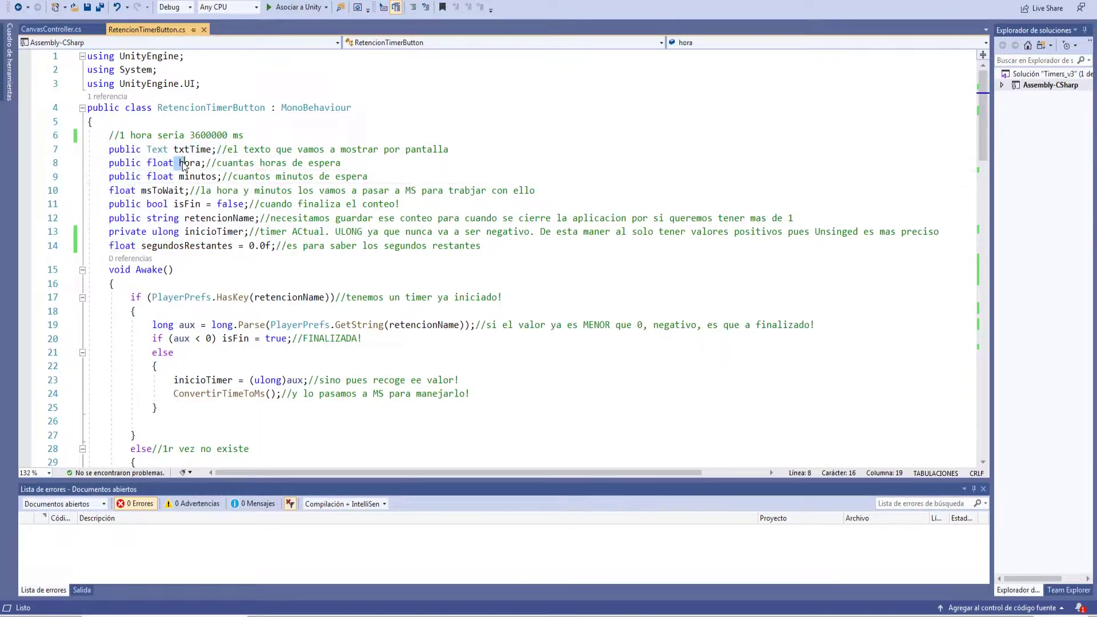
left_click_drag(108, 164, 368, 177)
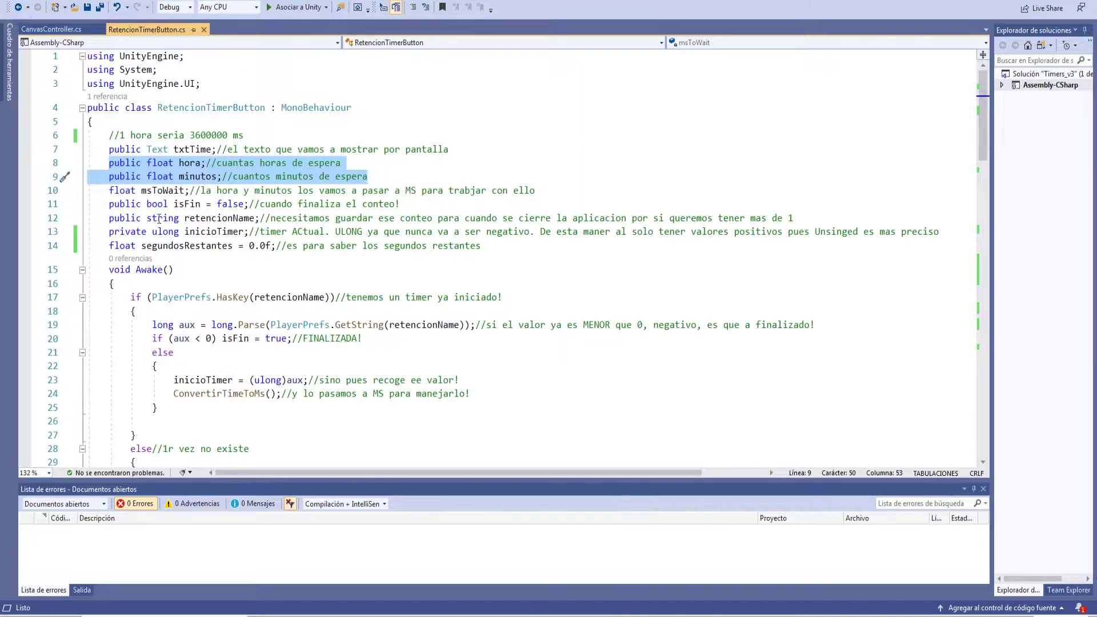
left_click_drag(141, 191, 185, 191)
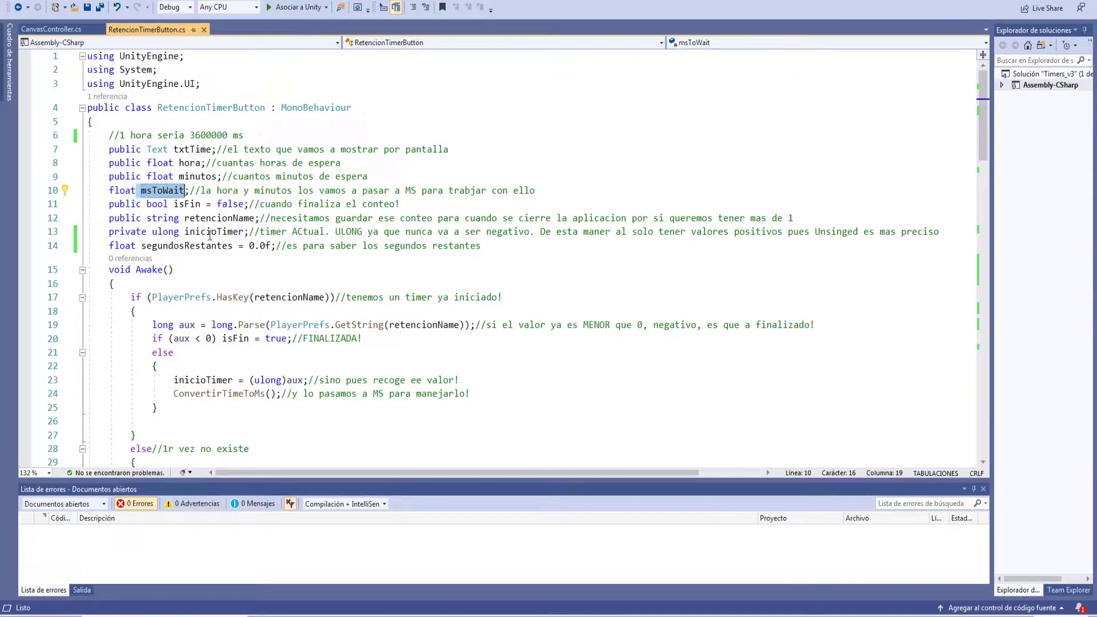
left_click_drag(173, 204, 255, 205)
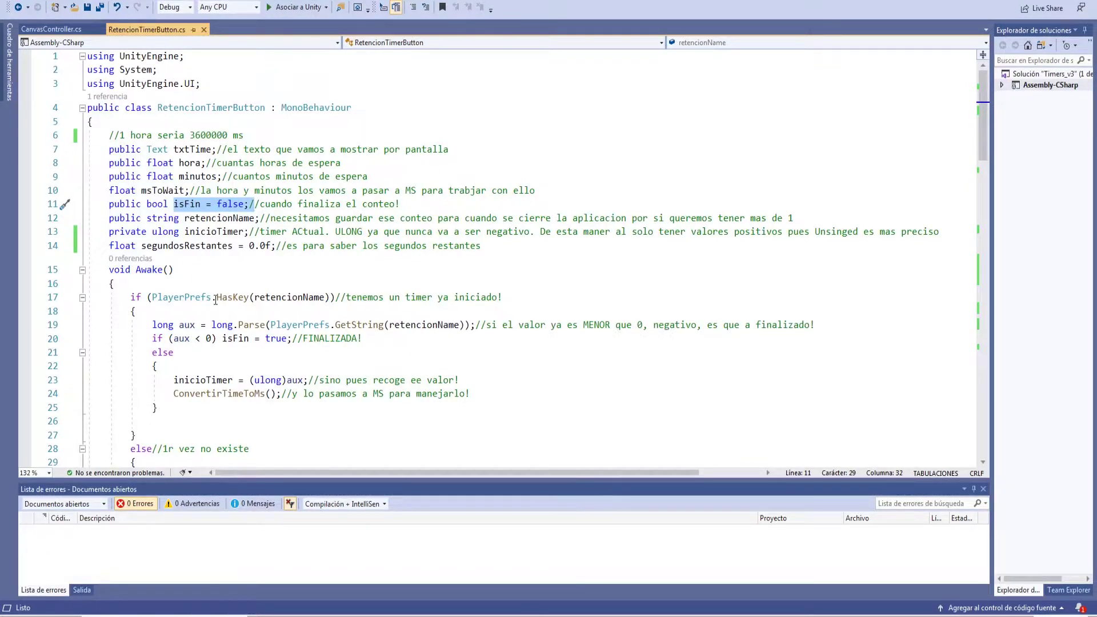
Highlight retencionName with its PlayerPrefs use in Awake, then inicioTimer and segundosRestantes.
double_click(249, 219)
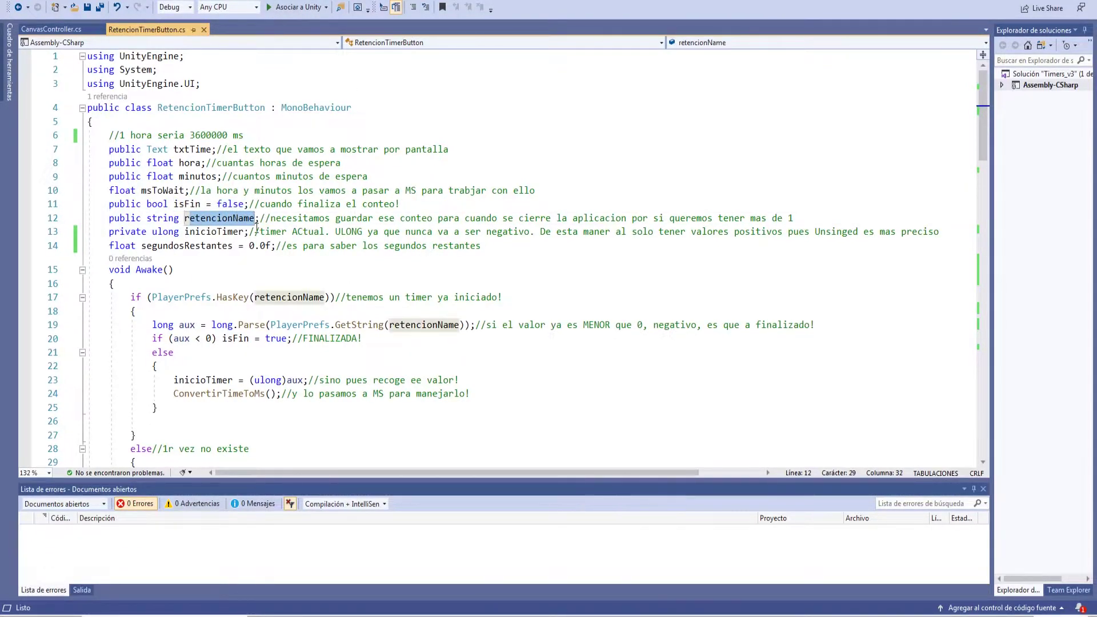
left_click_drag(152, 298, 208, 297)
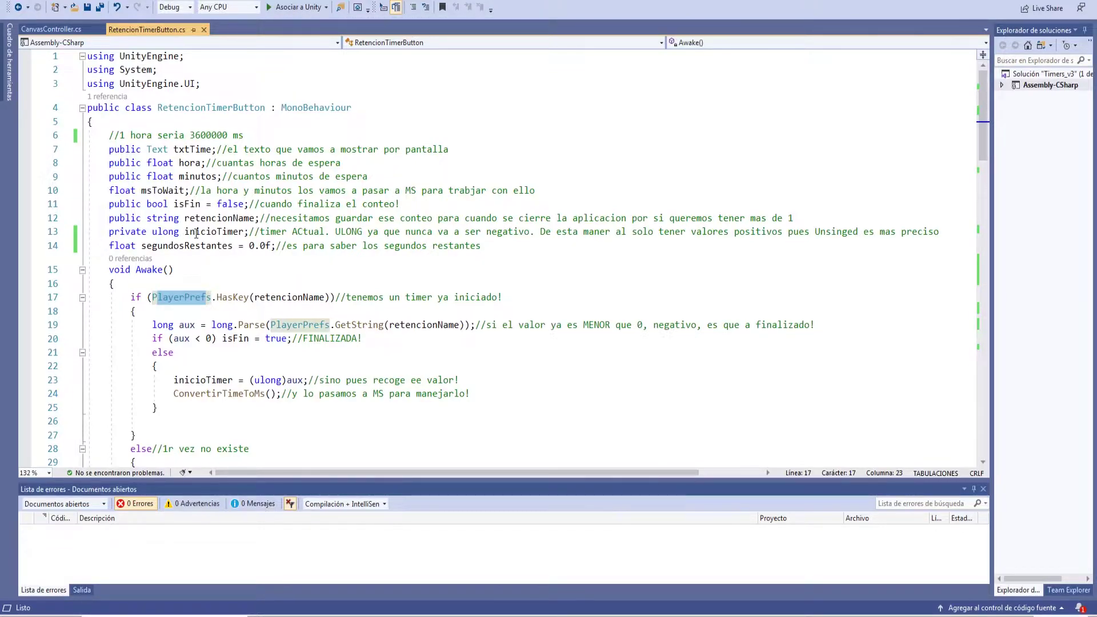
left_click_drag(197, 233, 278, 234)
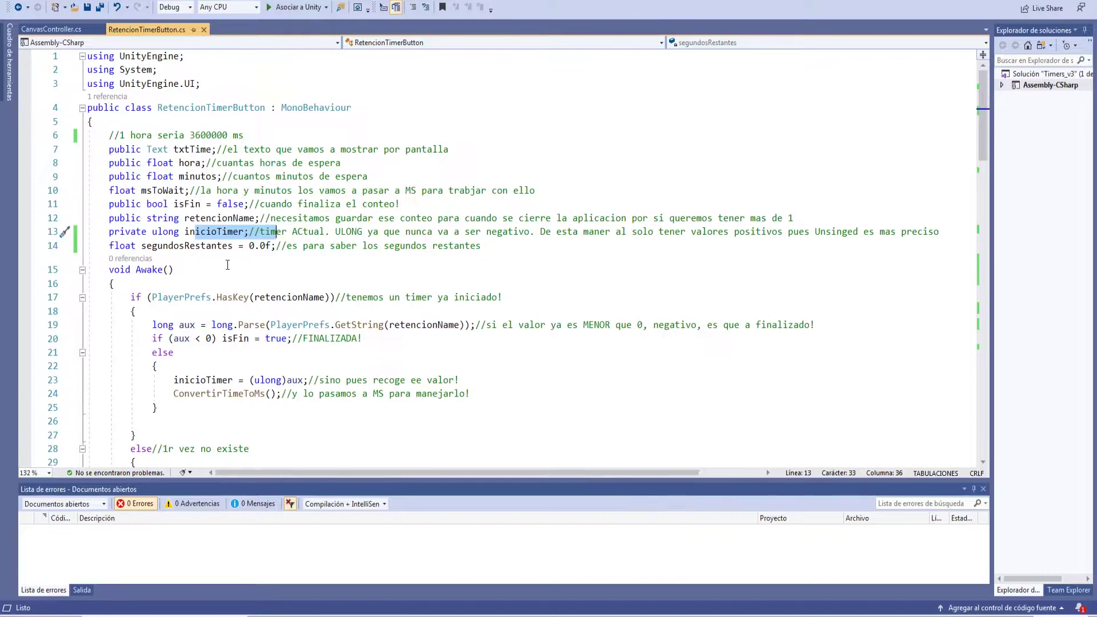
double_click(159, 246)
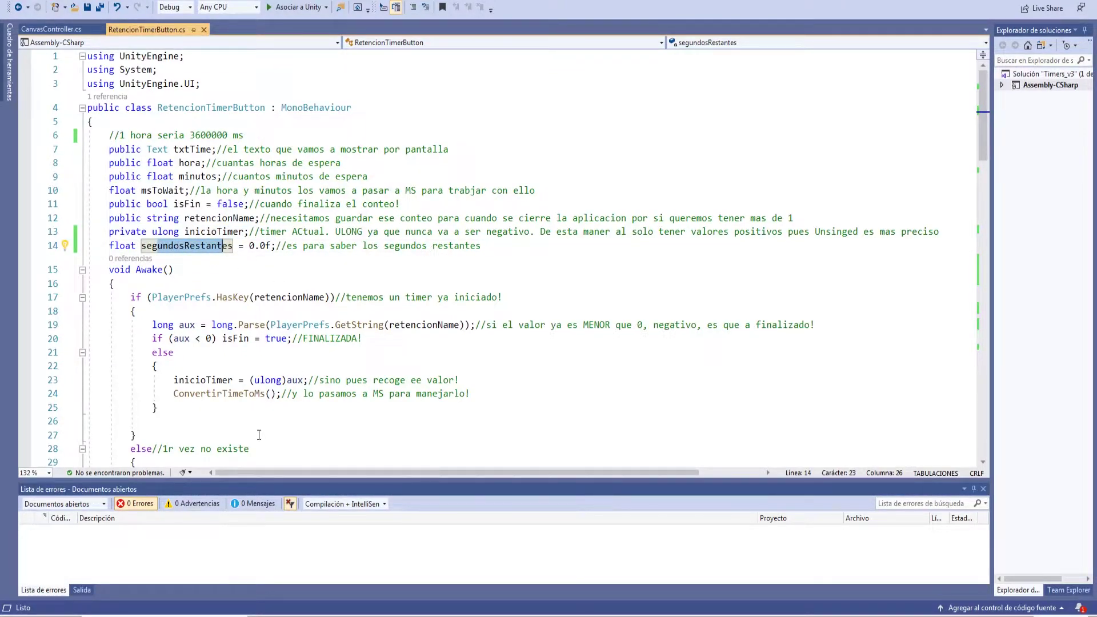
scroll(259, 435, "down", 2)
left_click_drag(125, 187, 174, 186)
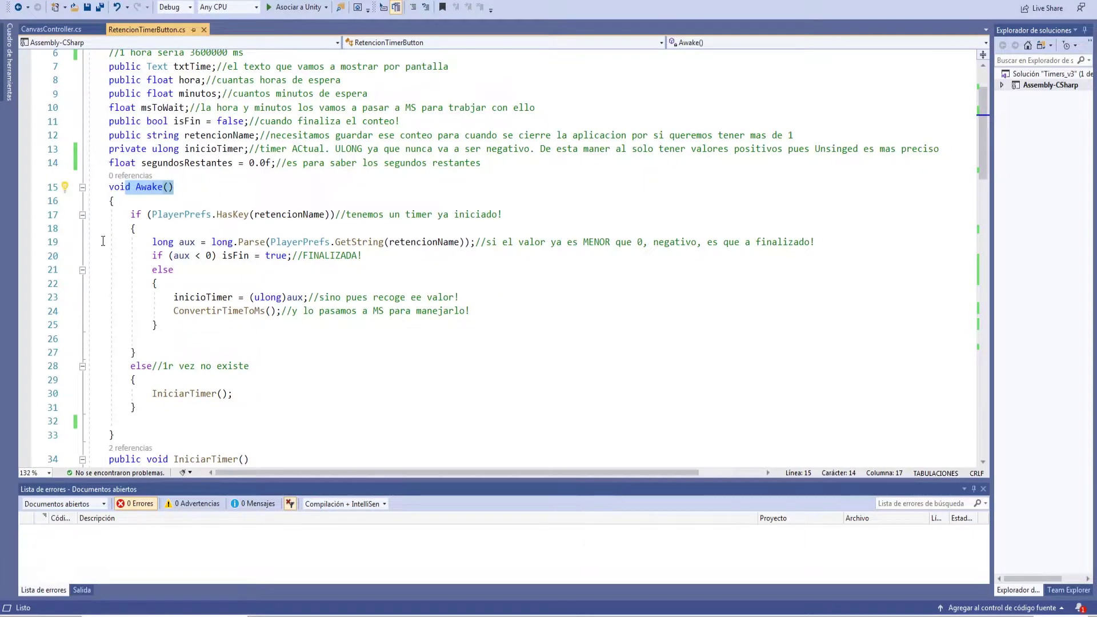
left_click_drag(126, 216, 136, 407)
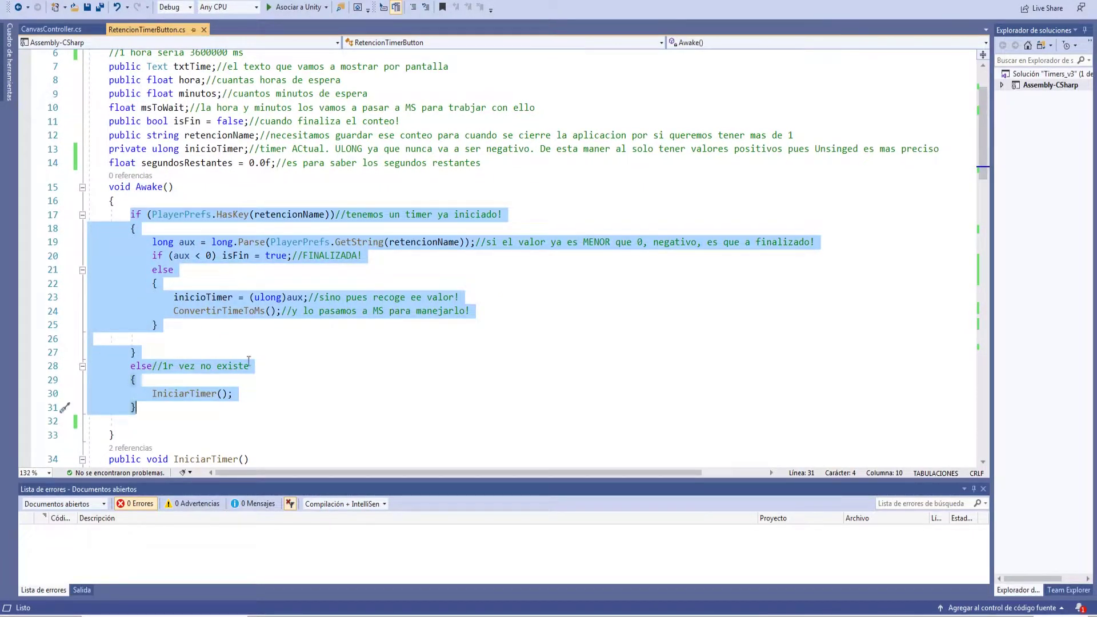
left_click(153, 214)
key("shift+Up")
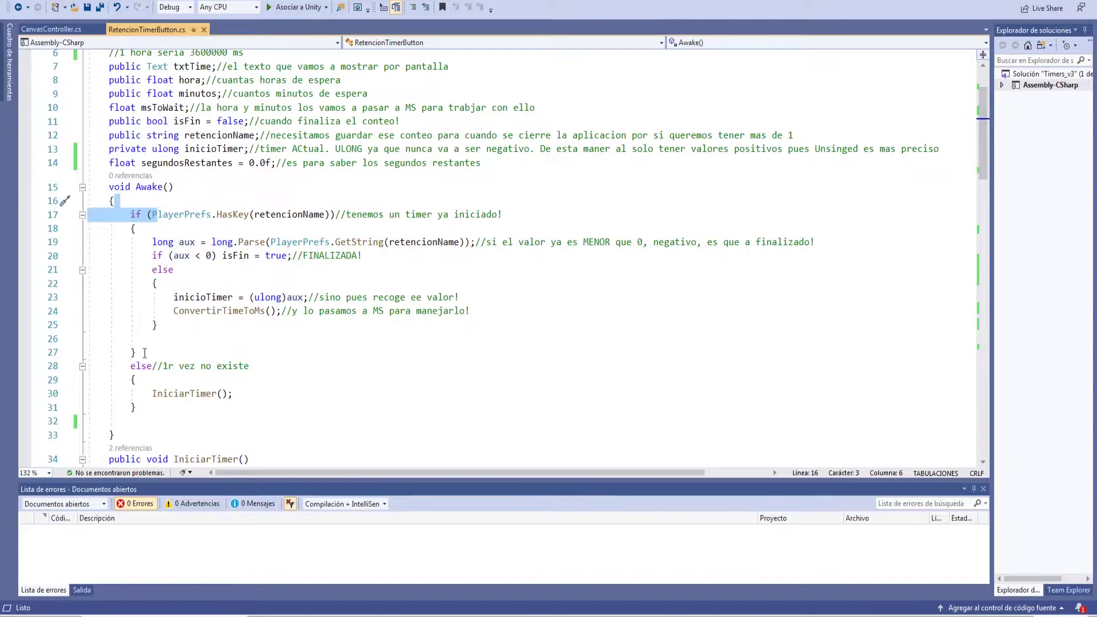
left_click_drag(183, 214, 326, 215)
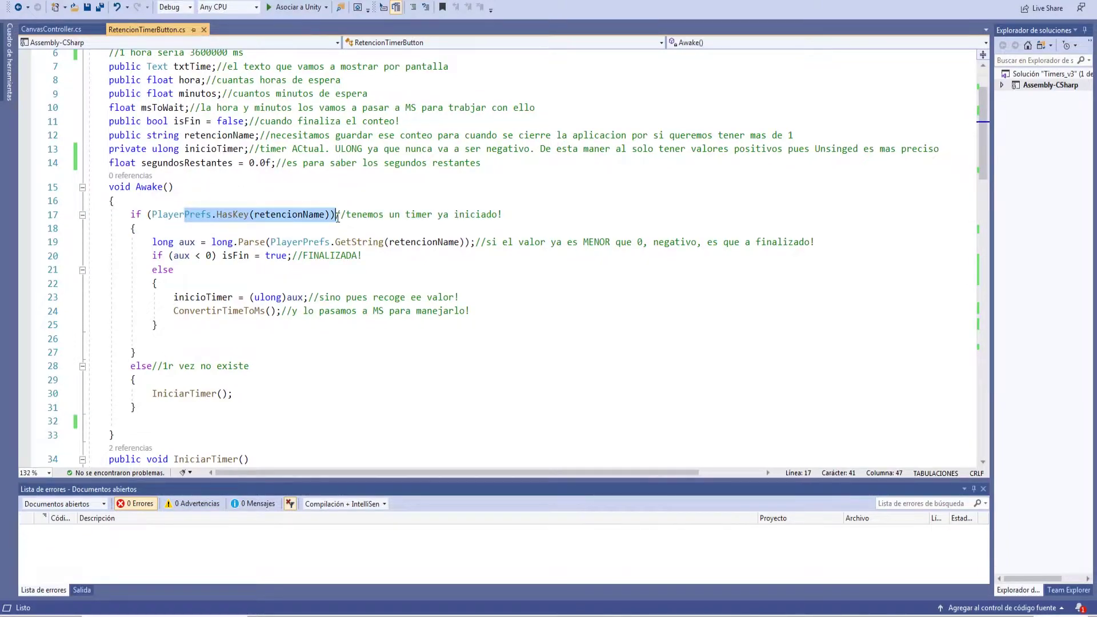
left_click_drag(130, 366, 193, 379)
left_click(200, 380)
scroll(226, 296, "down", 2)
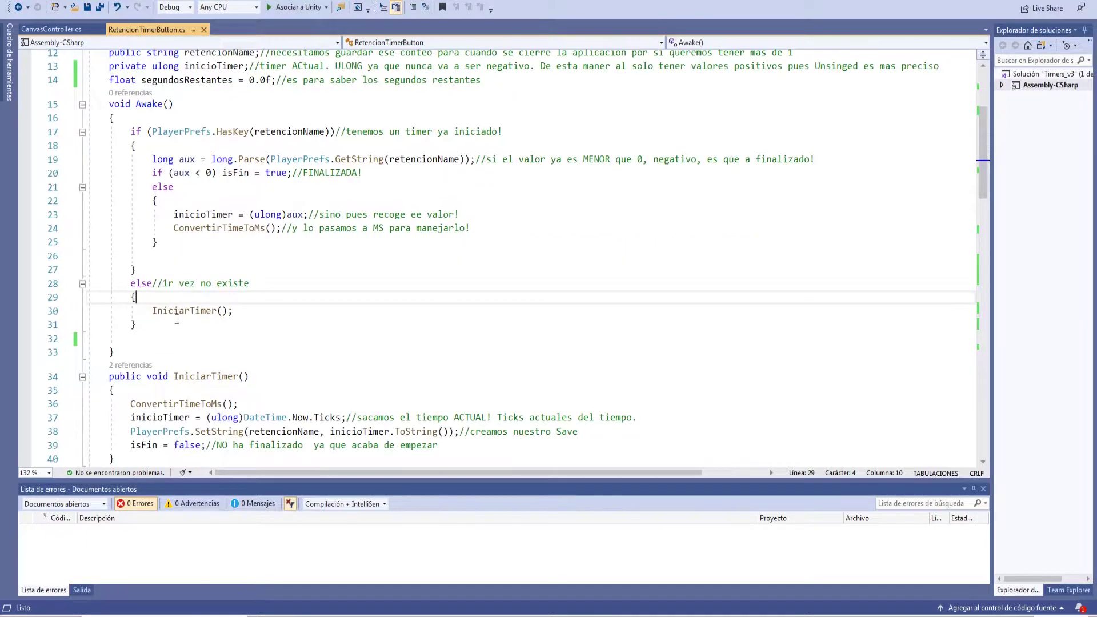
left_click_drag(168, 310, 137, 297)
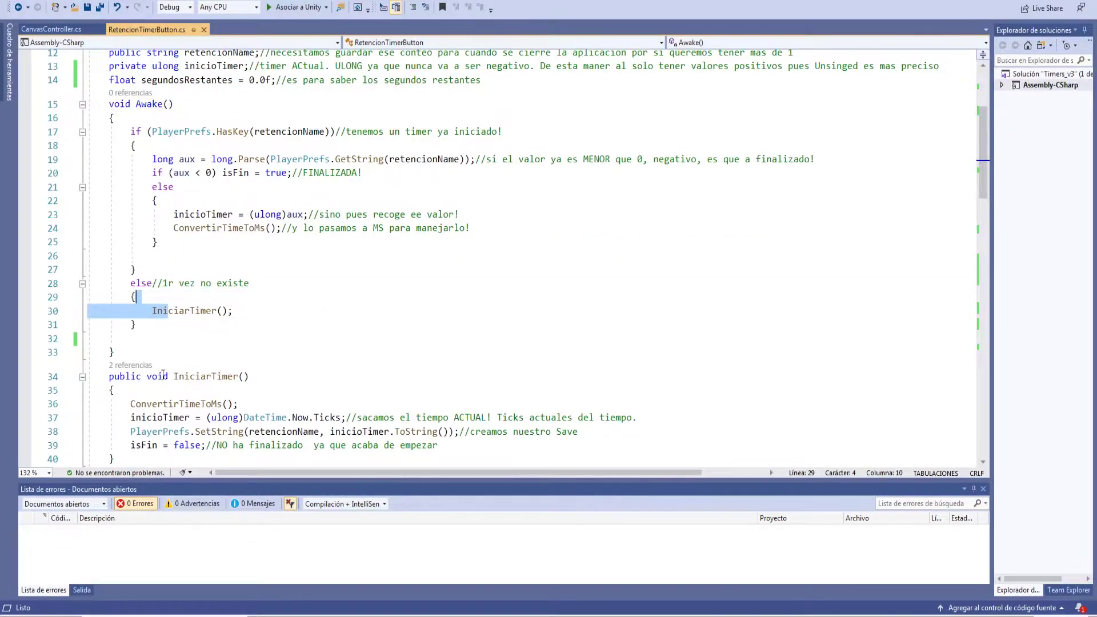
scroll(173, 378, "down", 2)
left_click_drag(114, 377, 109, 293)
left_click(176, 349)
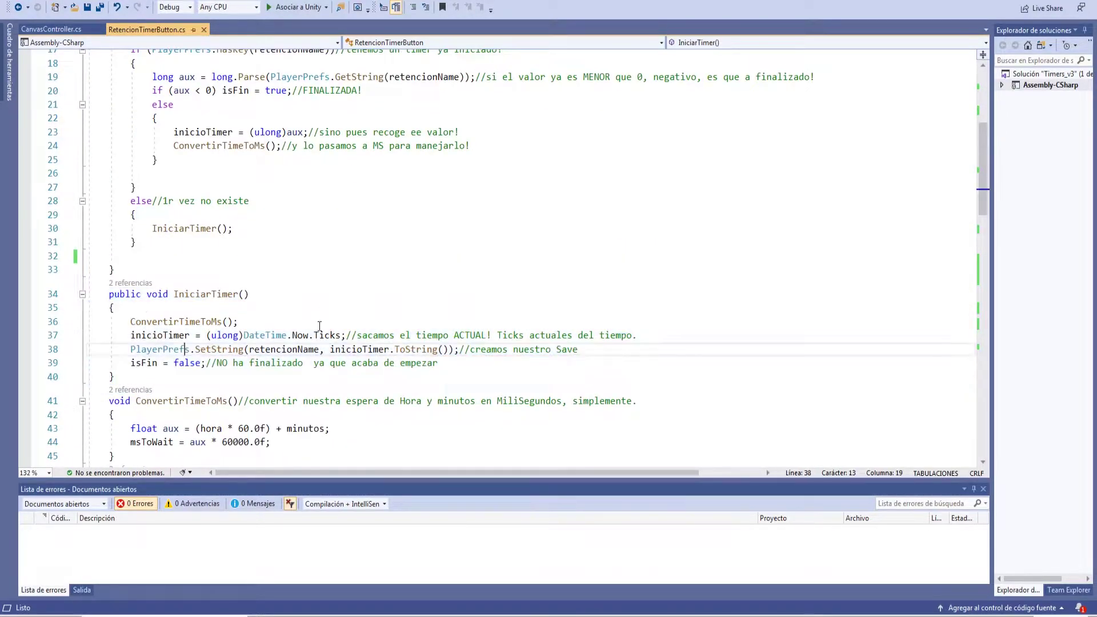
left_click_drag(238, 321, 109, 321)
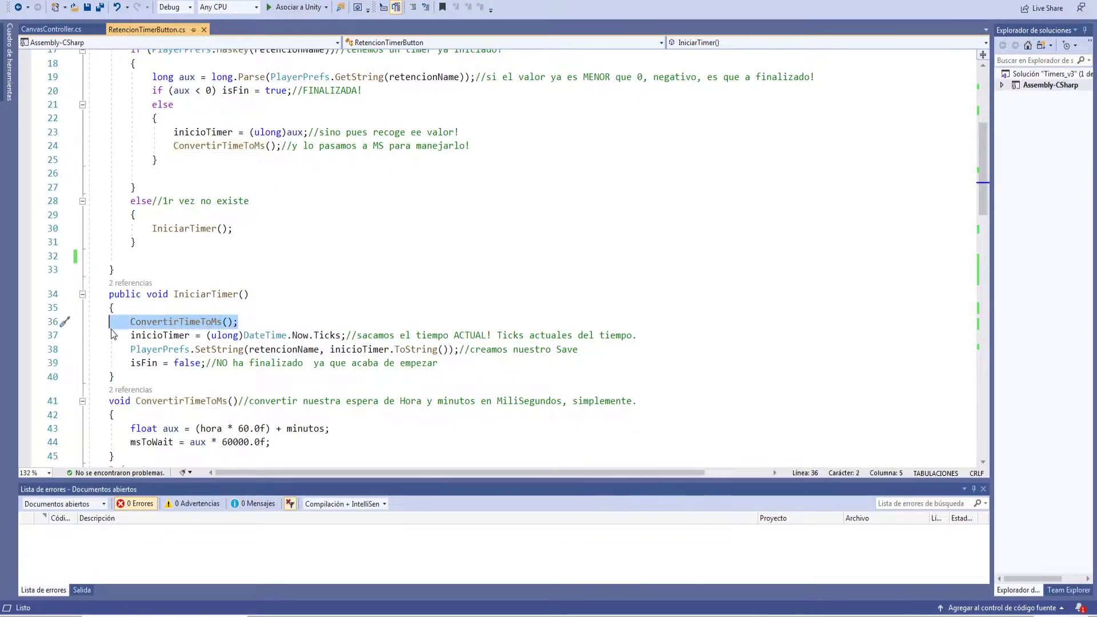
scroll(211, 383, "down", 1)
left_click(220, 387)
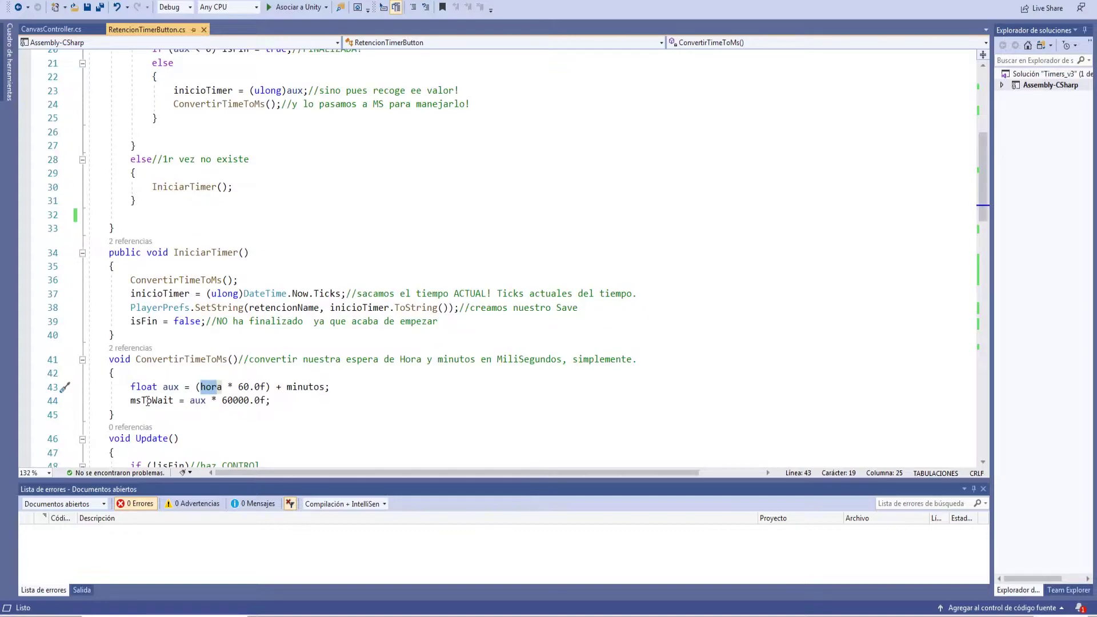
left_click_drag(131, 401, 269, 400)
left_click(271, 401)
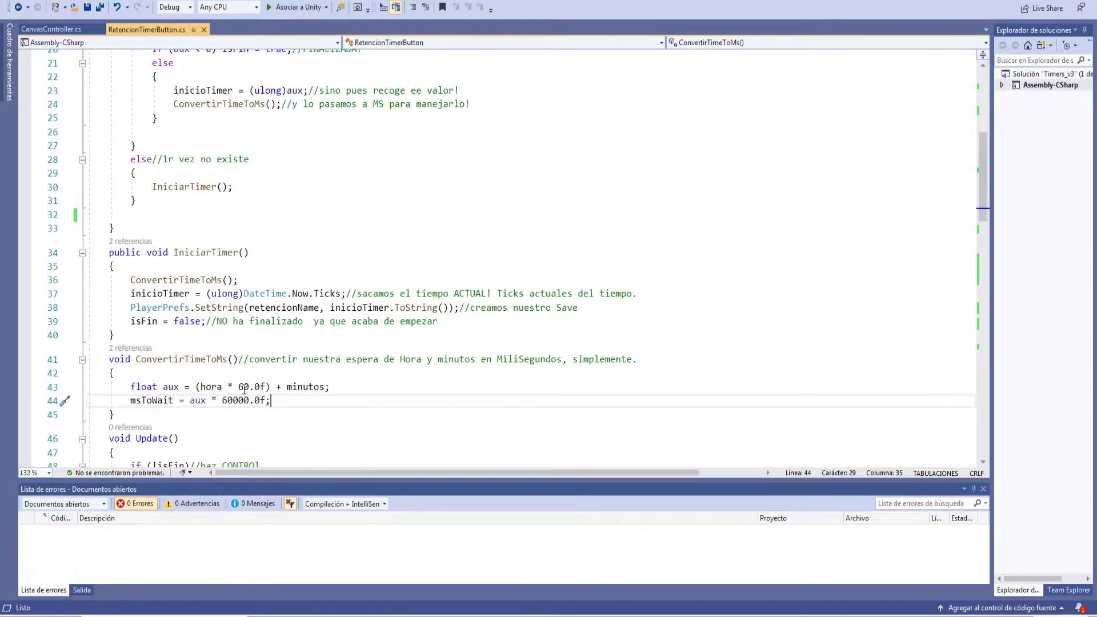
left_click_drag(237, 387, 260, 387)
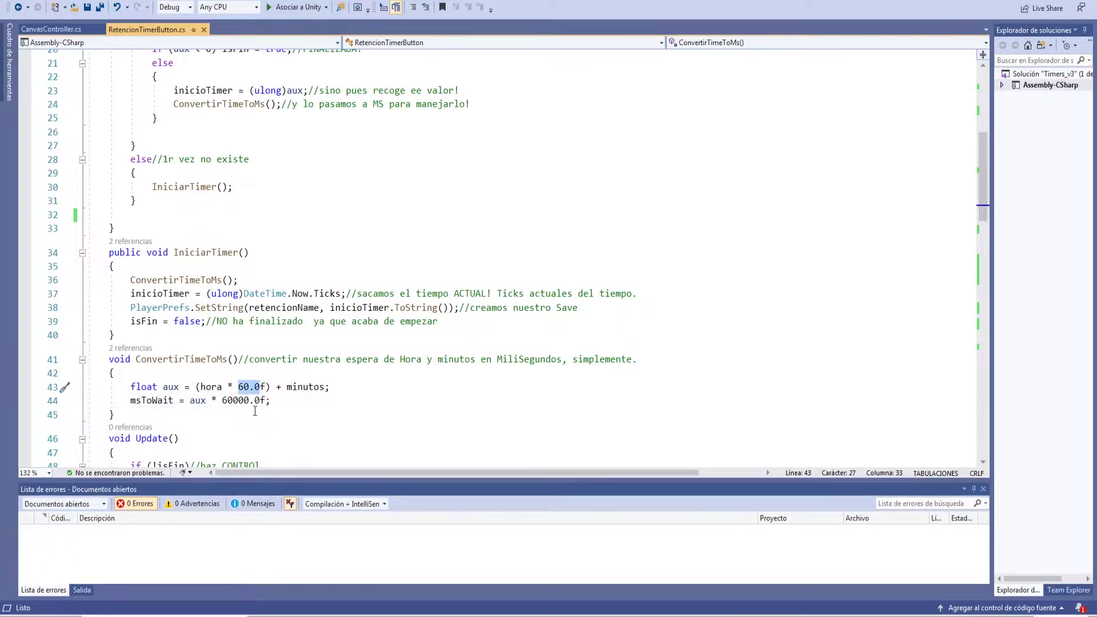
double_click(237, 401)
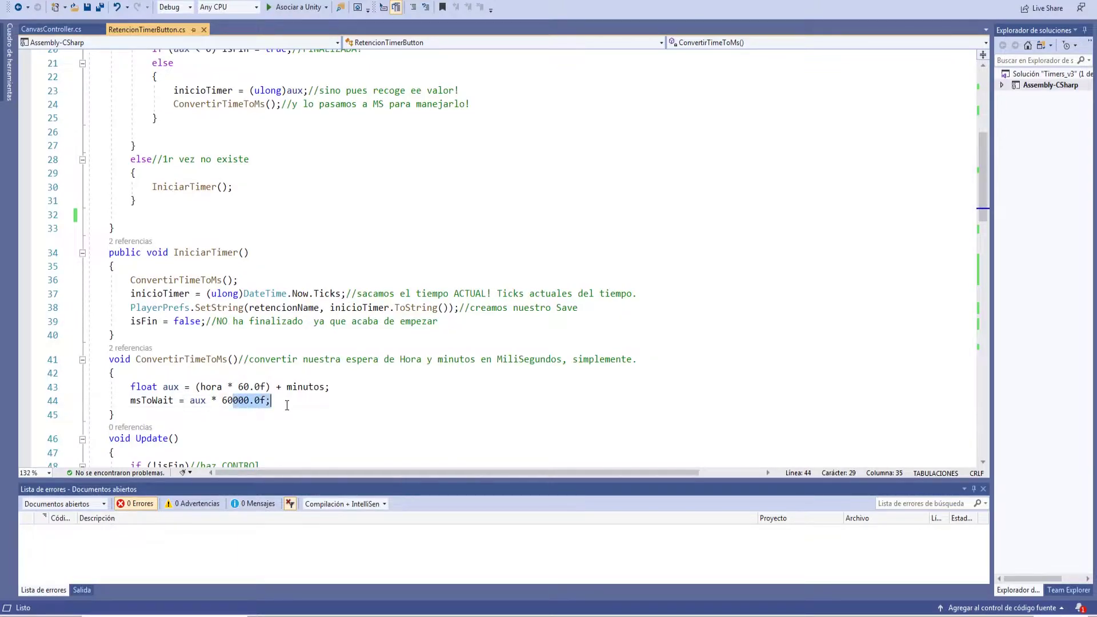
left_click_drag(130, 280, 238, 280)
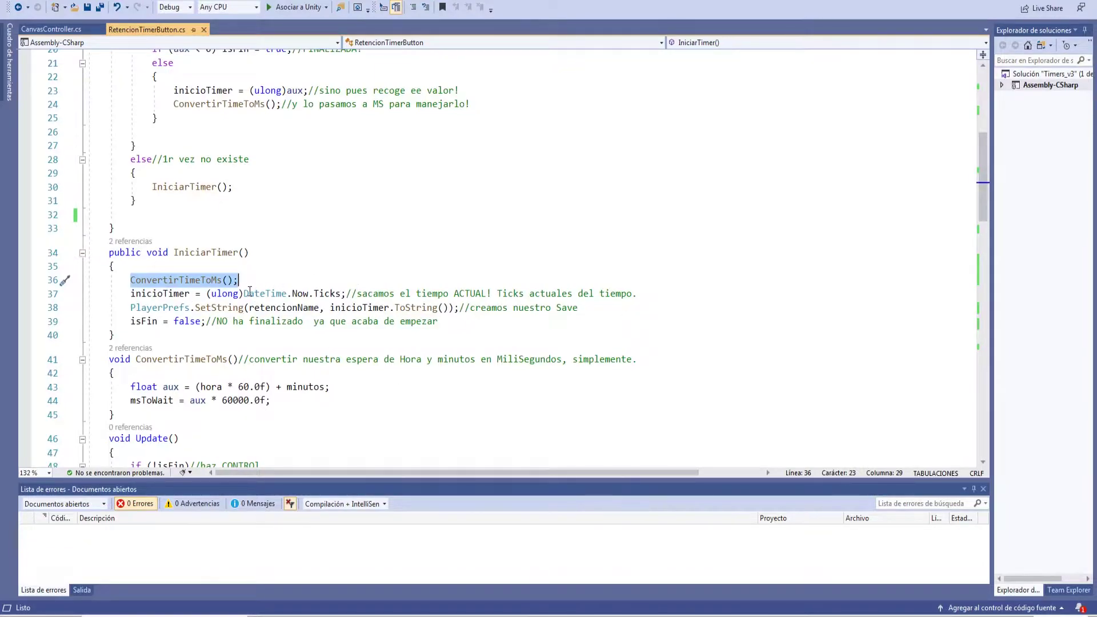
left_click_drag(245, 293, 307, 293)
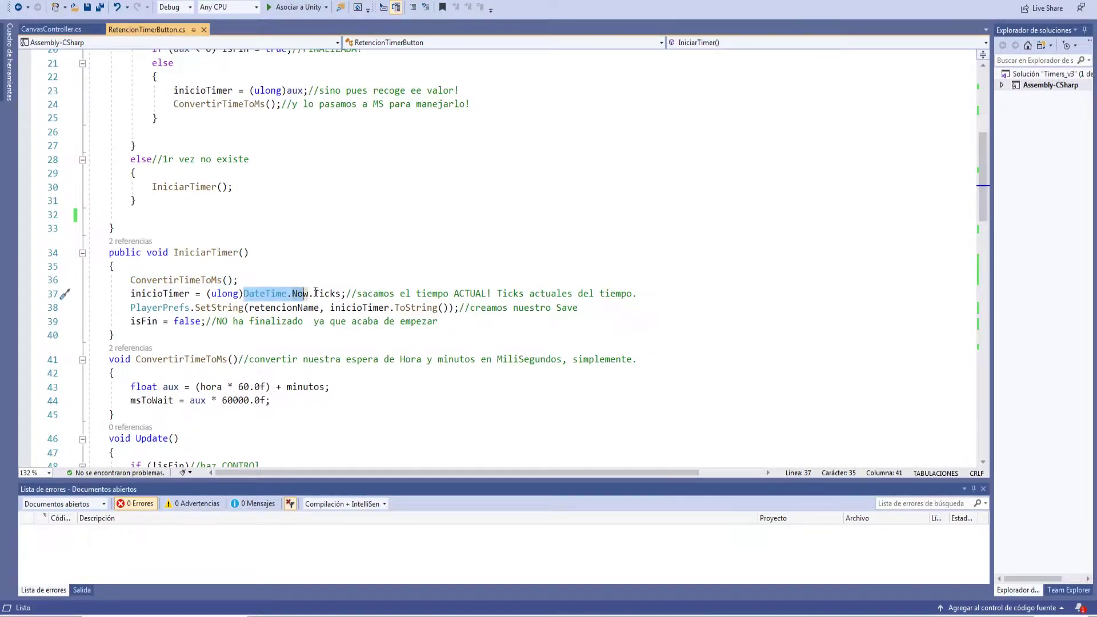
left_click_drag(141, 293, 163, 293)
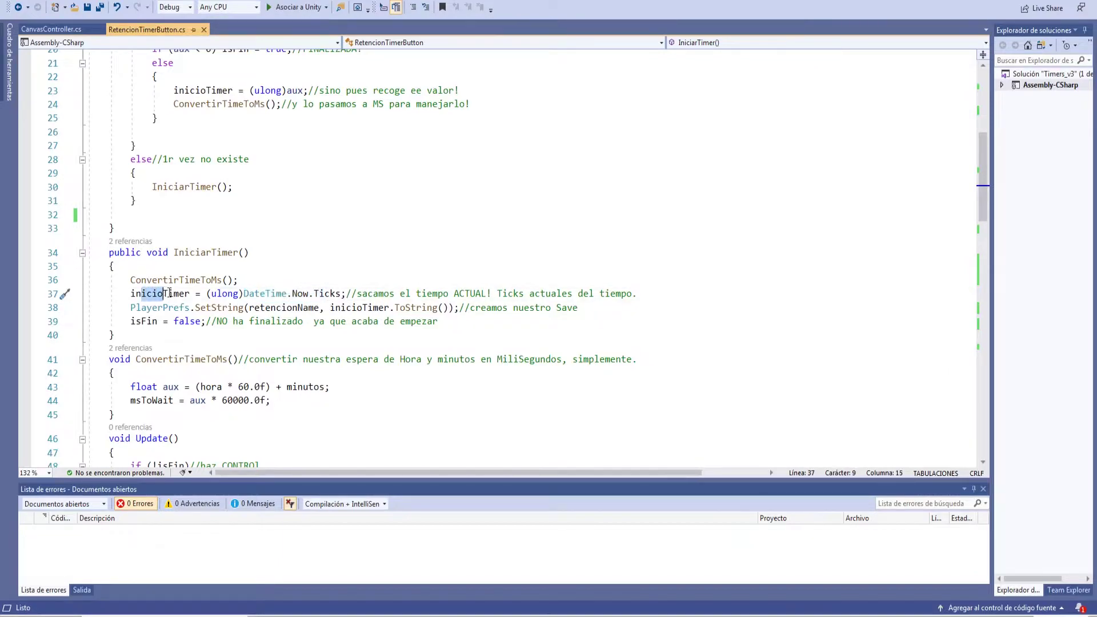
scroll(188, 311, "up", 3)
scroll(187, 311, "down", 1)
left_click(246, 377)
scroll(245, 377, "up", 5)
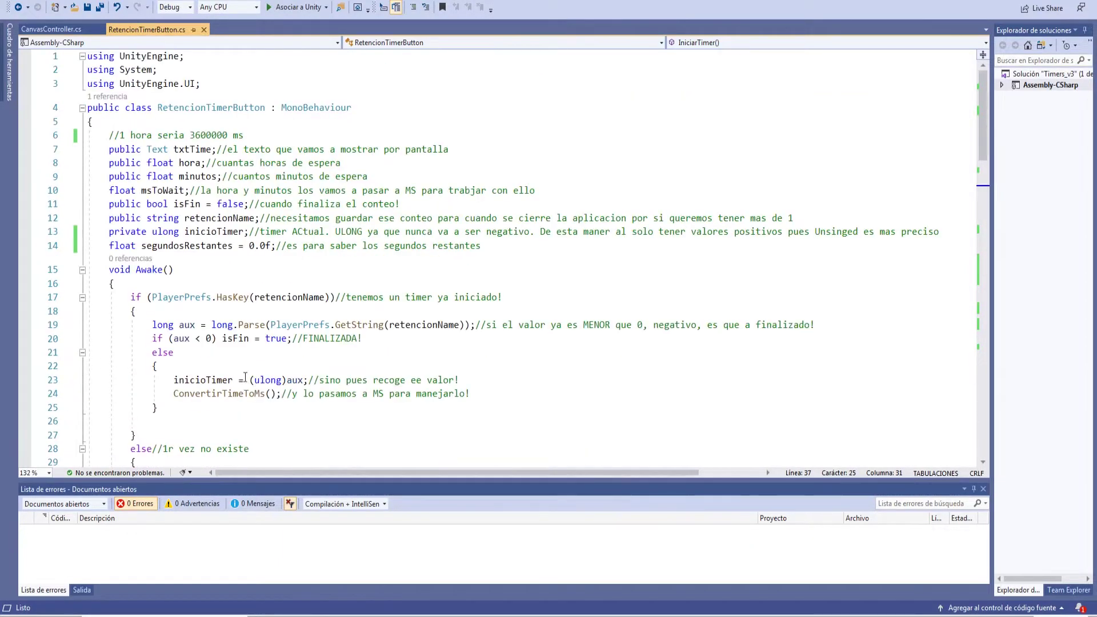
left_click_drag(88, 108, 86, 55)
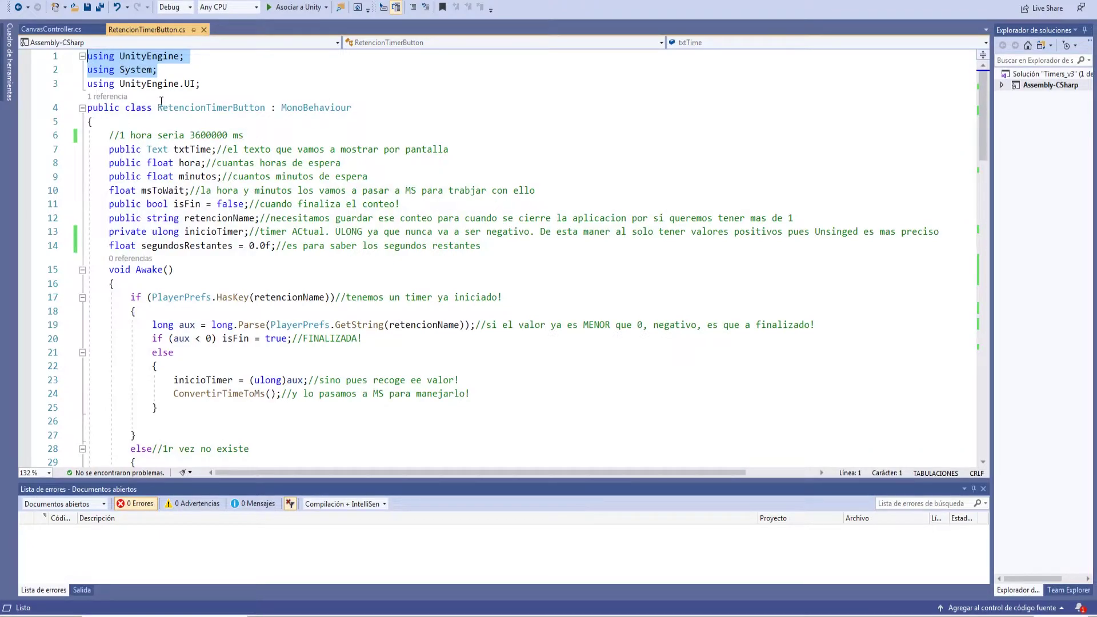
scroll(233, 411, "down", 3)
scroll(233, 411, "down", 2)
left_click(207, 376)
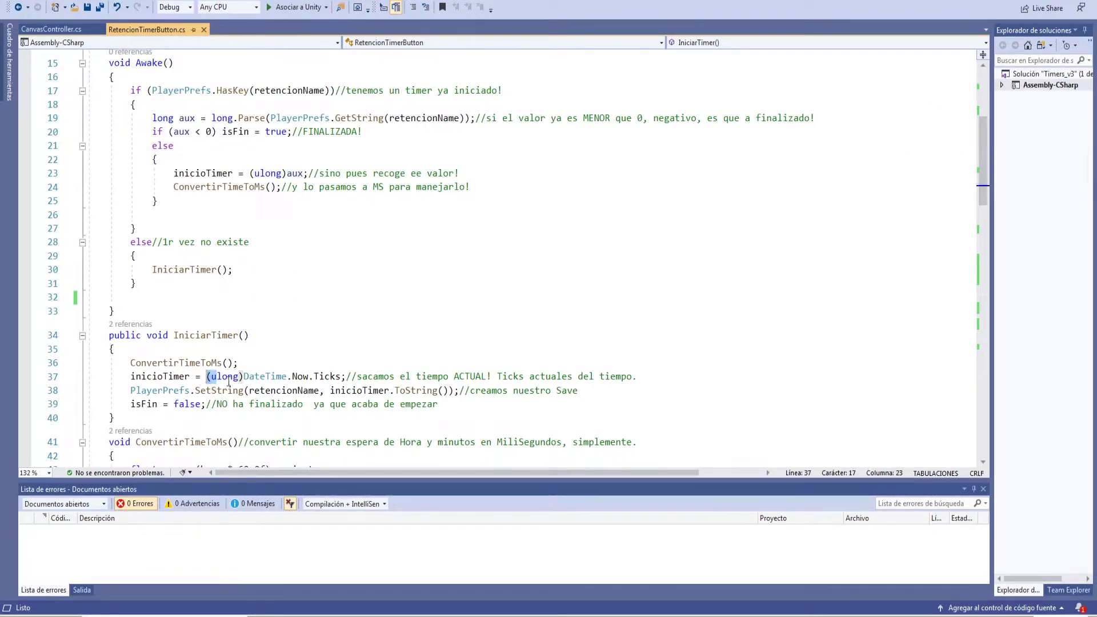
left_click(222, 390)
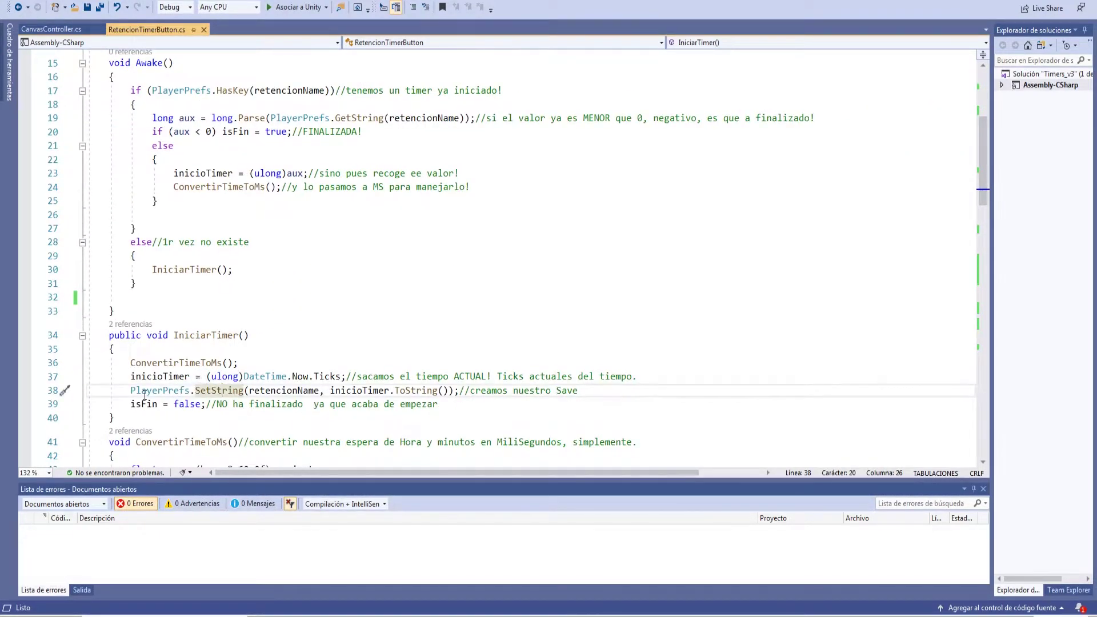
left_click_drag(313, 376, 351, 377)
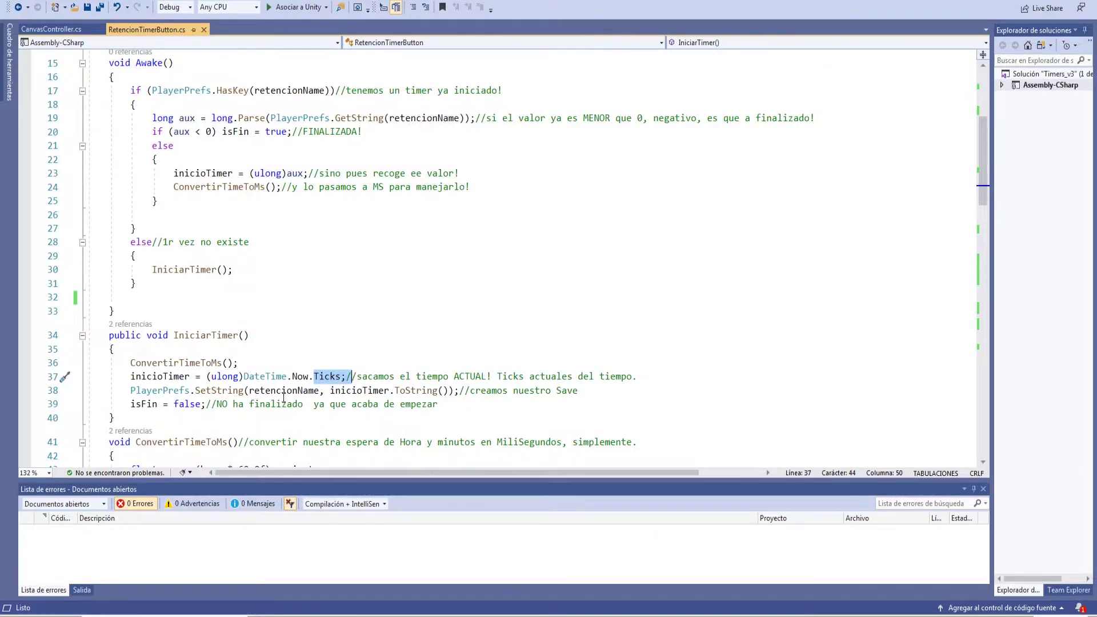
double_click(297, 403)
left_click(294, 390)
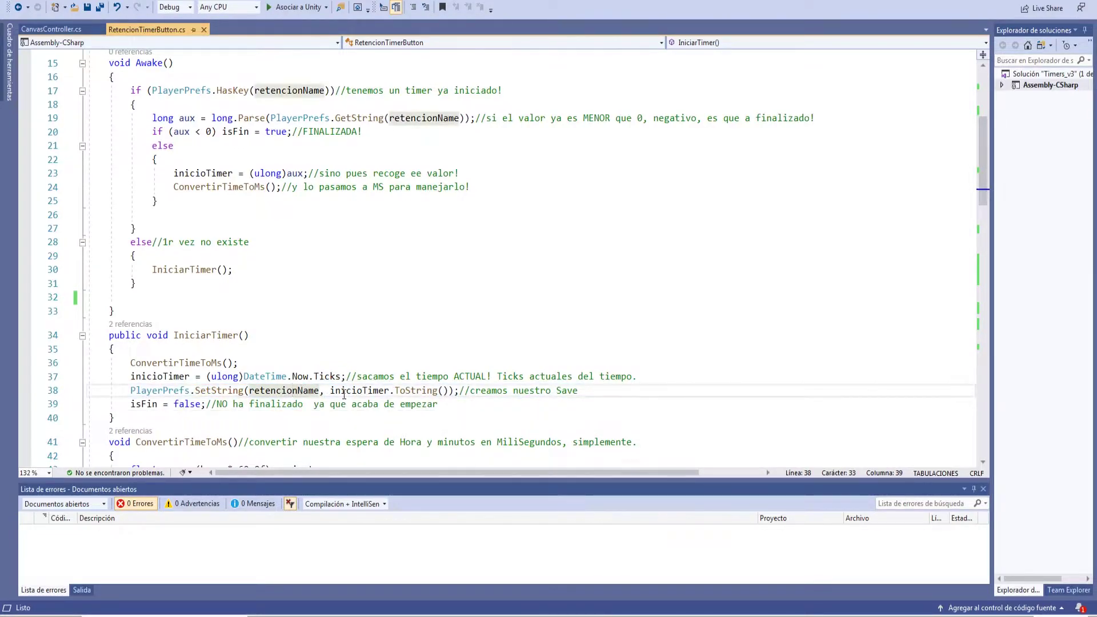
left_click_drag(341, 390, 417, 390)
mouse_move(130, 404)
left_mouse_down()
mouse_move(212, 404)
mouse_move(249, 417)
left_mouse_up()
scroll(184, 410, "up", 2)
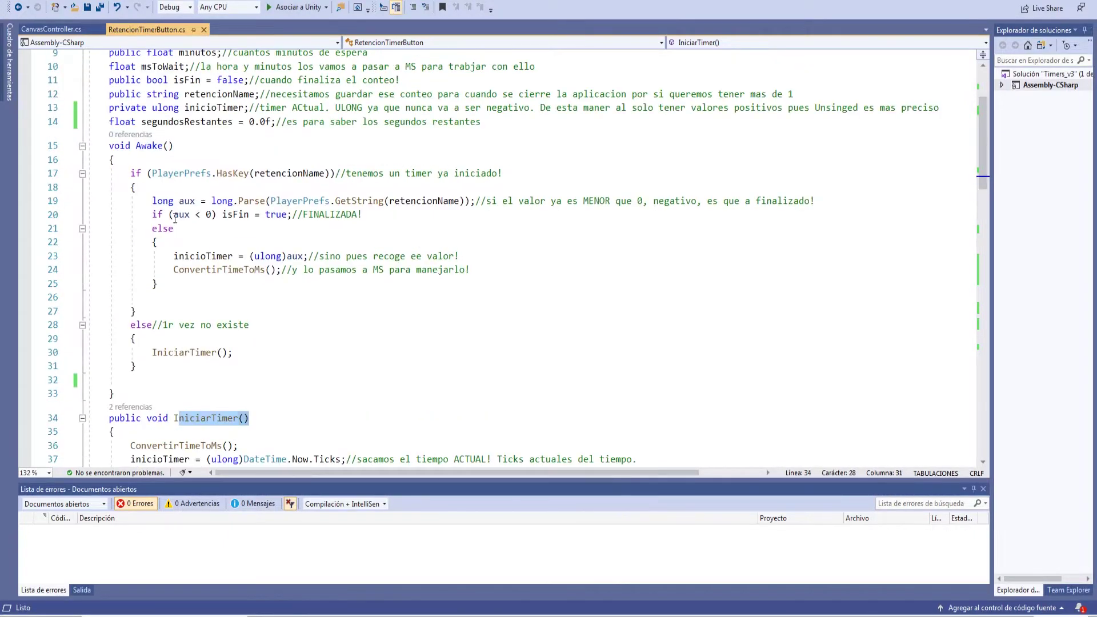
mouse_move(130, 173)
left_mouse_down()
mouse_move(161, 200)
mouse_move(265, 204)
left_mouse_up()
left_click(210, 214)
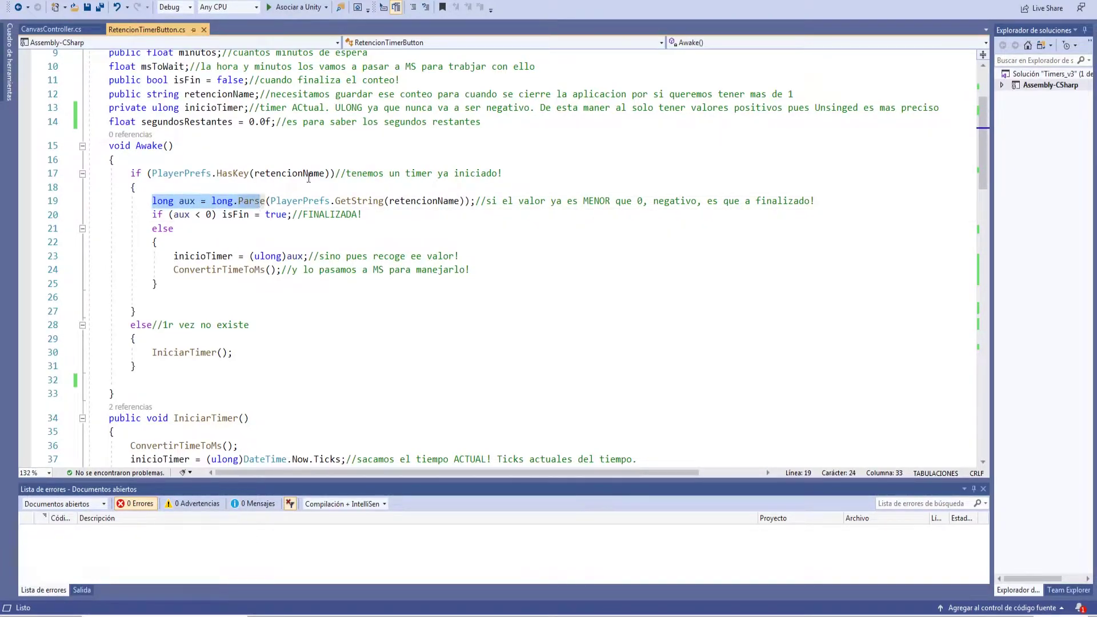
left_click_drag(435, 203, 368, 202)
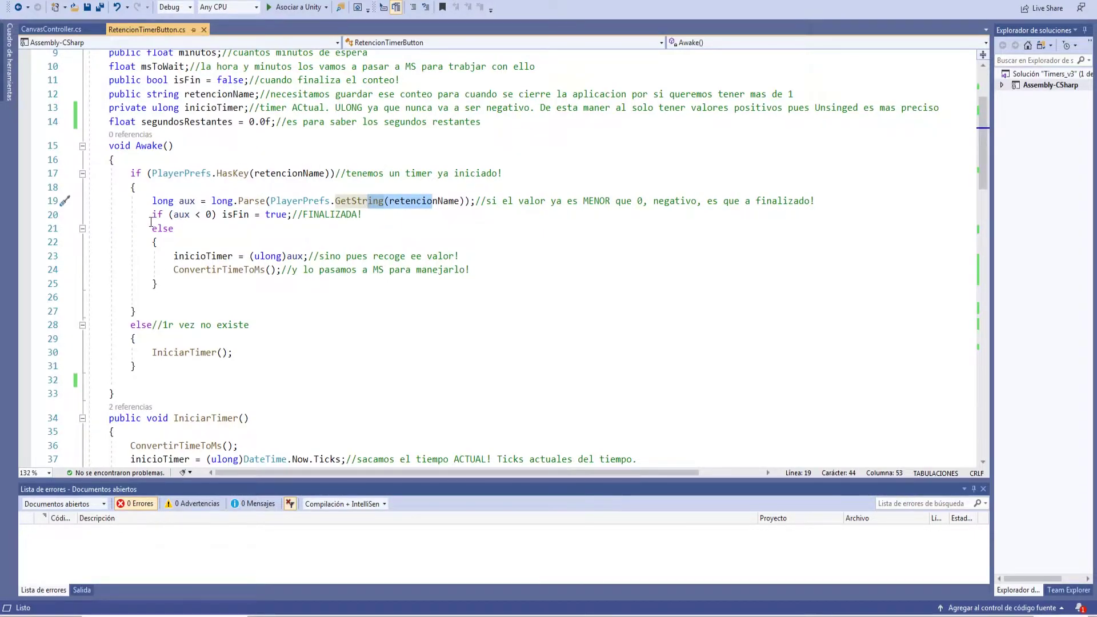
left_click(181, 215)
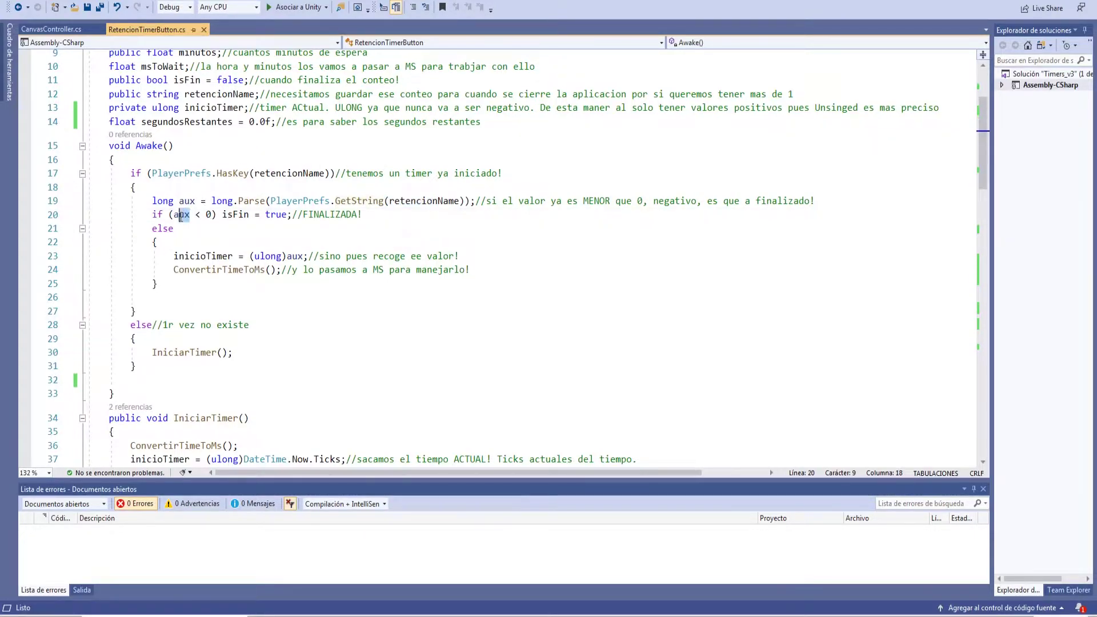
mouse_move(212, 216)
left_mouse_down()
mouse_move(184, 215)
mouse_move(234, 203)
left_mouse_up()
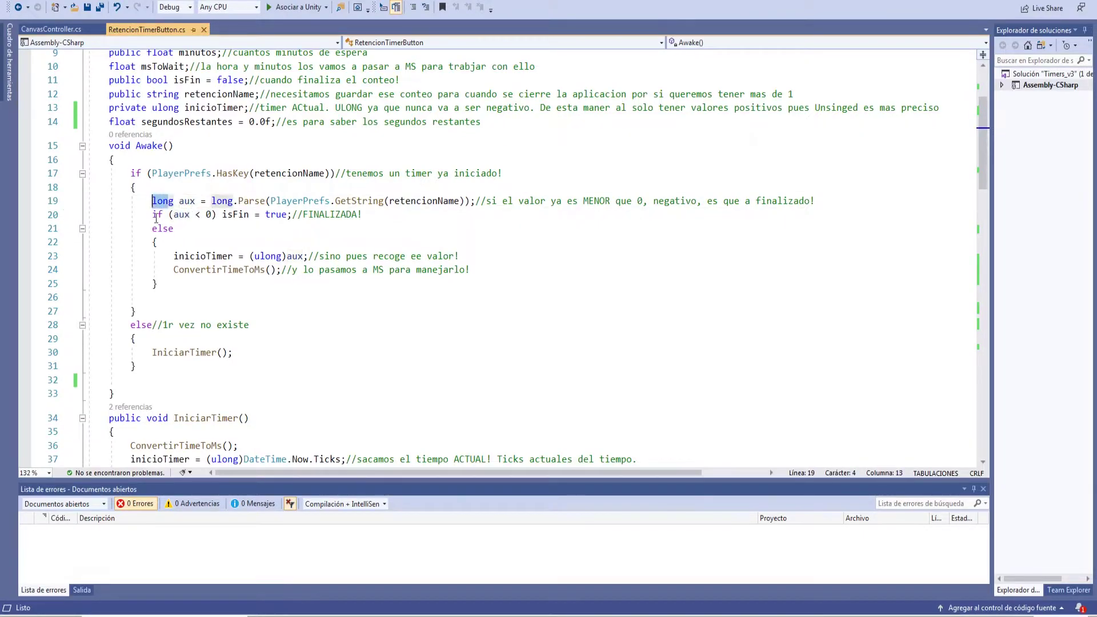
left_click(174, 228)
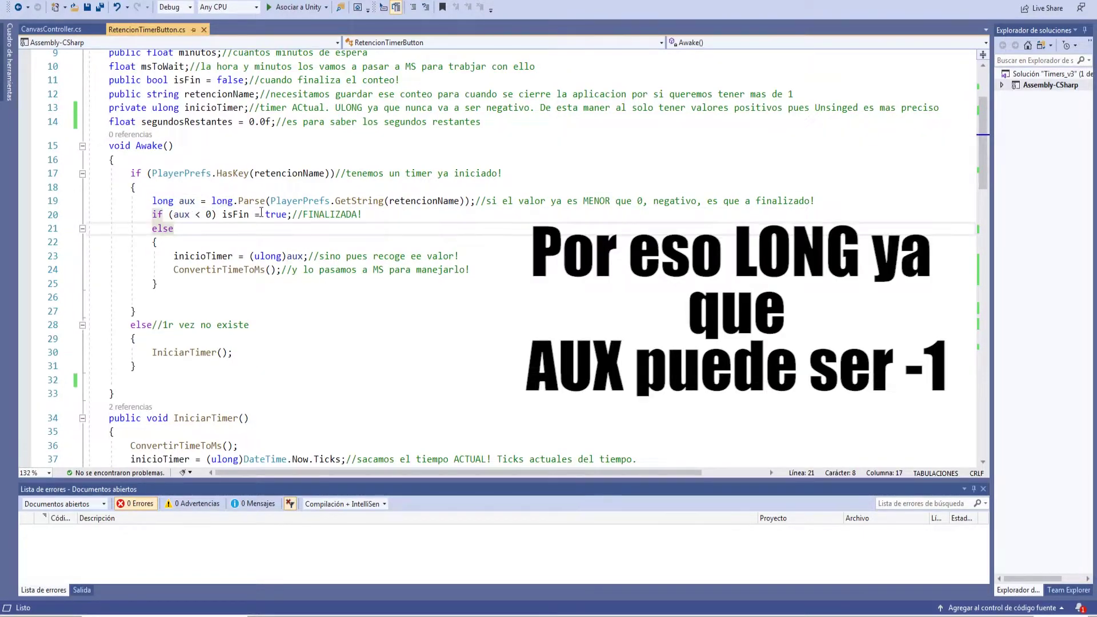
left_click_drag(325, 215, 266, 215)
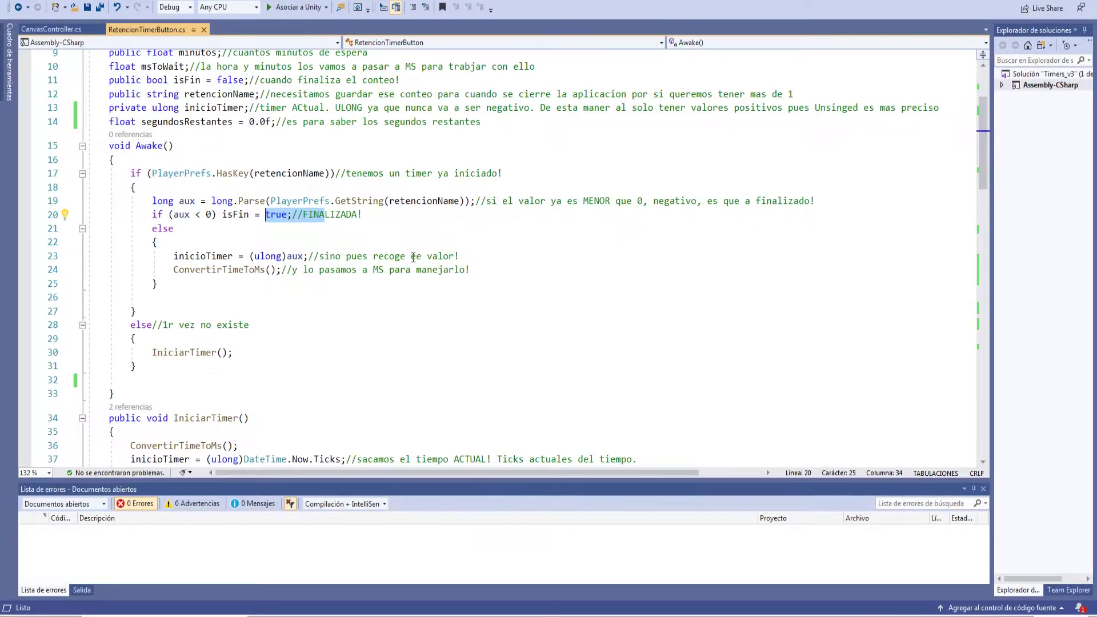
left_click(162, 229)
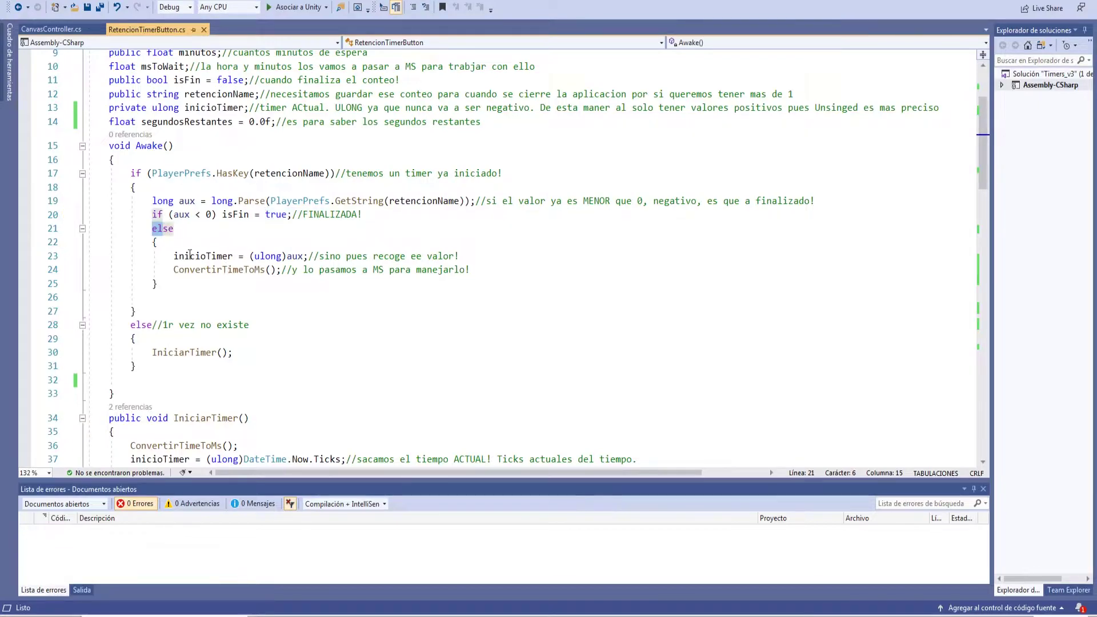
double_click(193, 259)
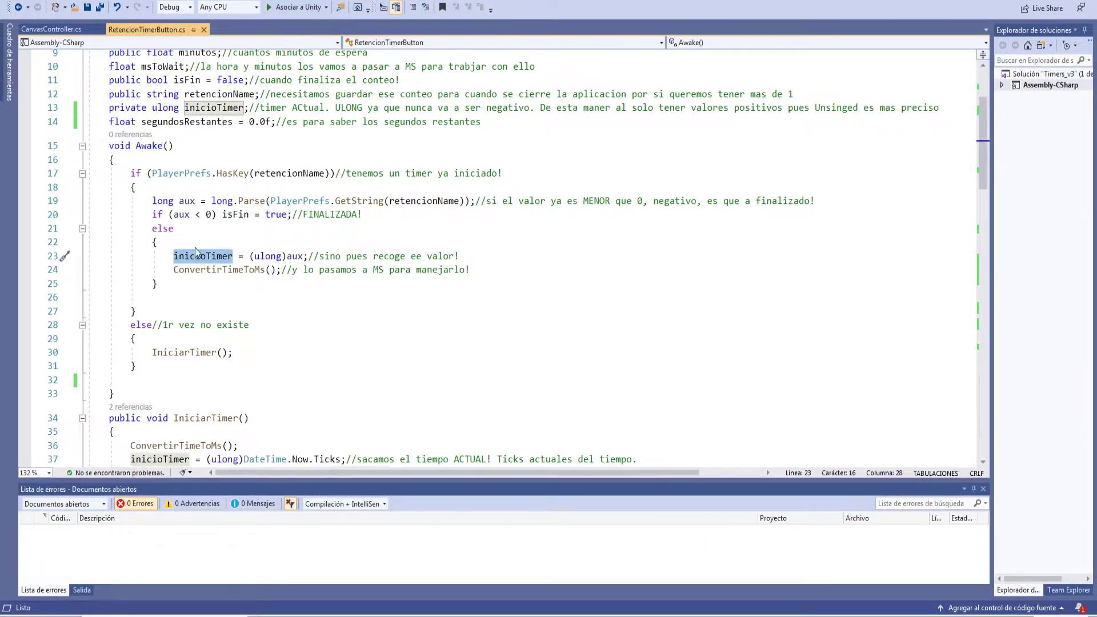
left_click_drag(255, 173, 362, 173)
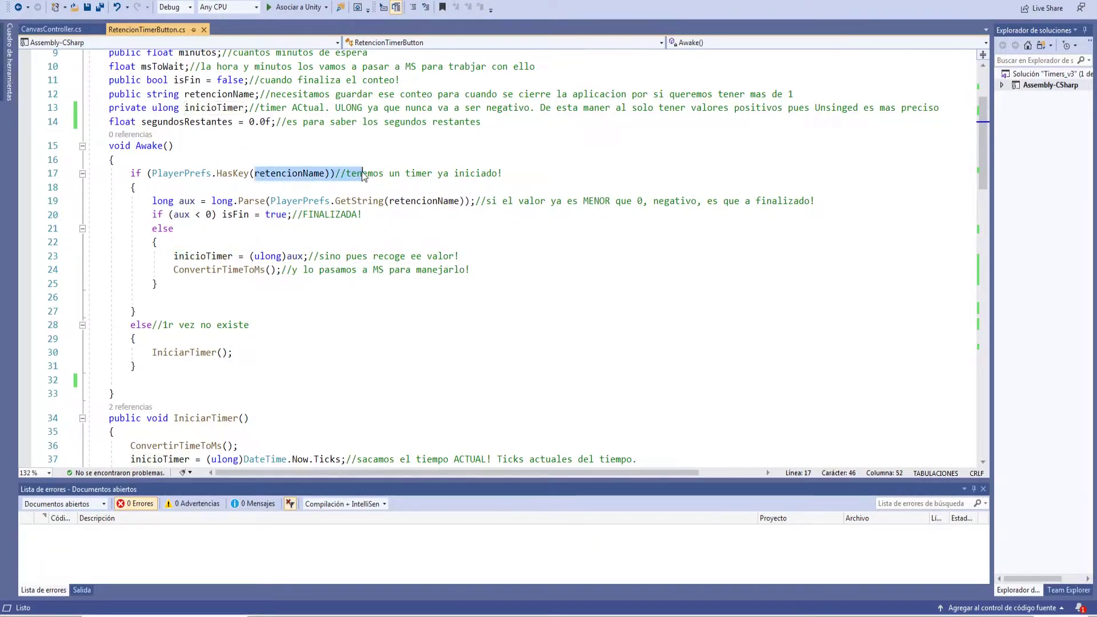
left_click_drag(250, 256, 287, 256)
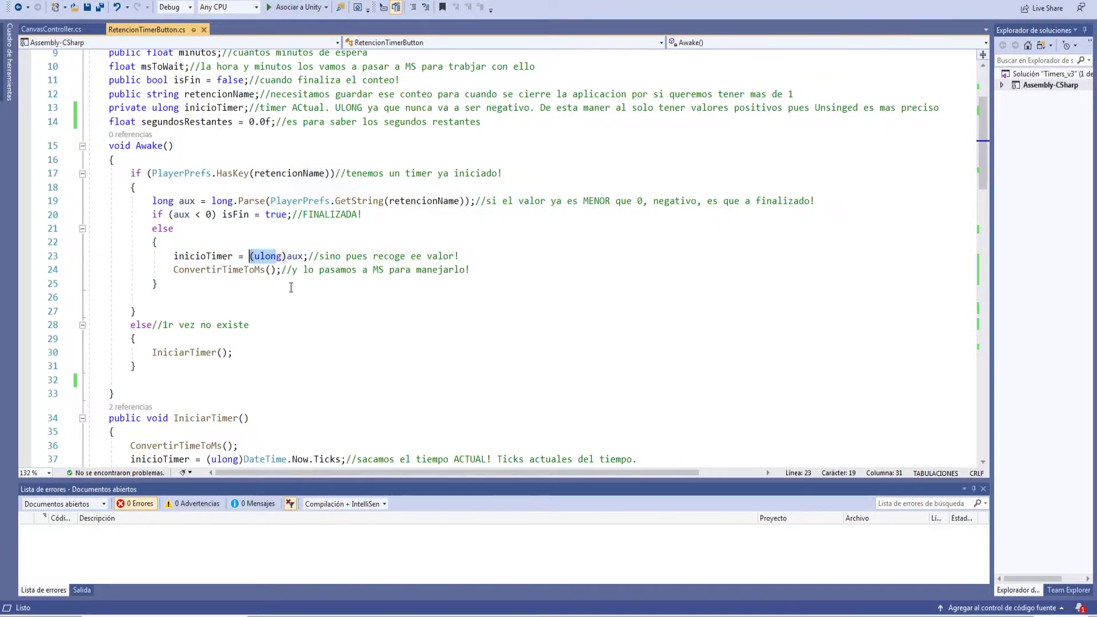
left_click_drag(200, 270, 318, 269)
scroll(304, 302, "down", 3)
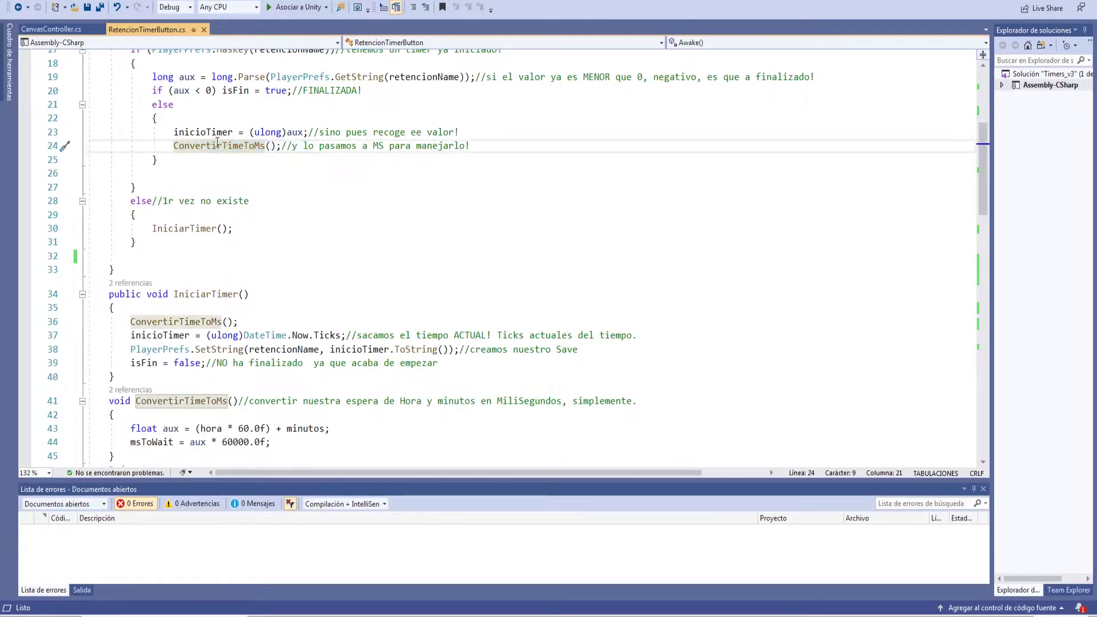
left_click_drag(194, 146, 265, 145)
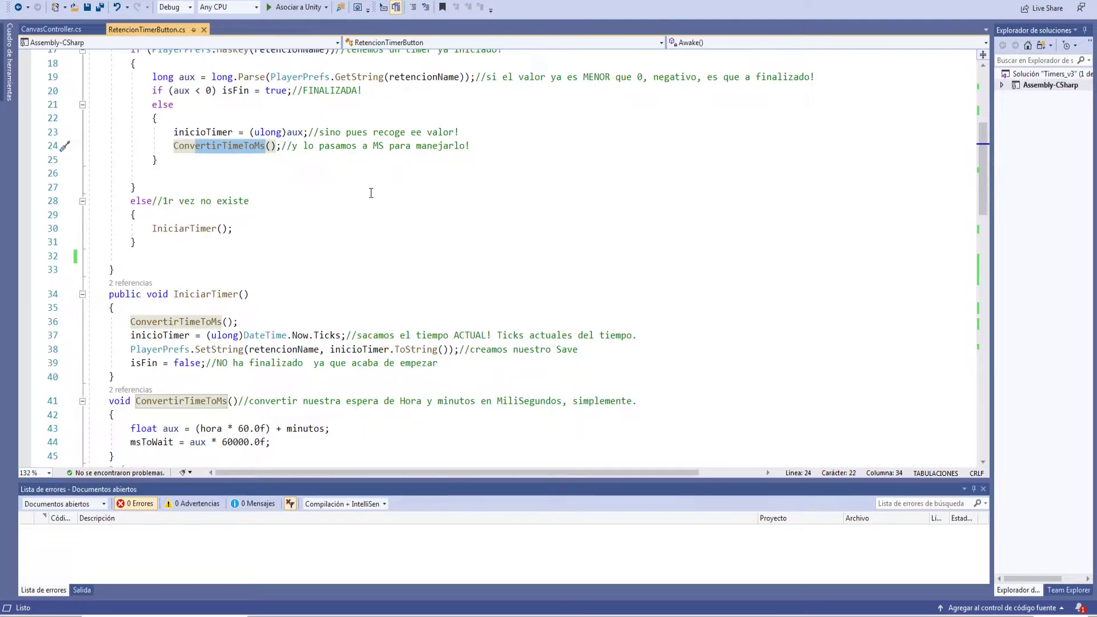
In Update(), mark the SaberTotalSegundos call assigning segundosRestantes on line 50.
scroll(394, 210, "down", 2)
scroll(394, 211, "down", 1)
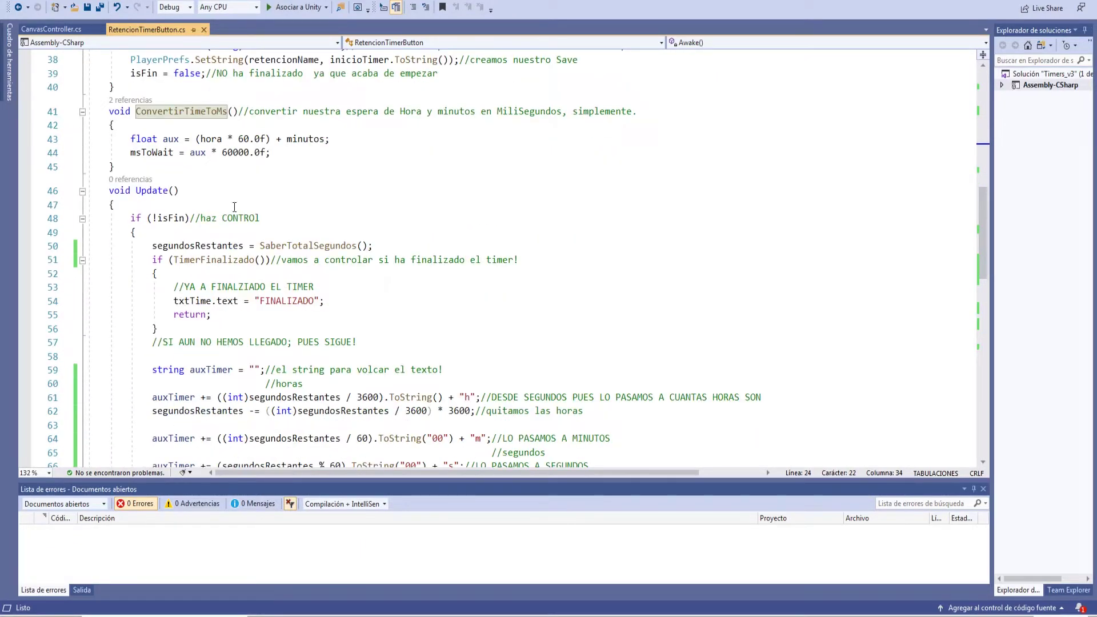
scroll(393, 216, "down", 2)
left_click_drag(131, 136, 309, 140)
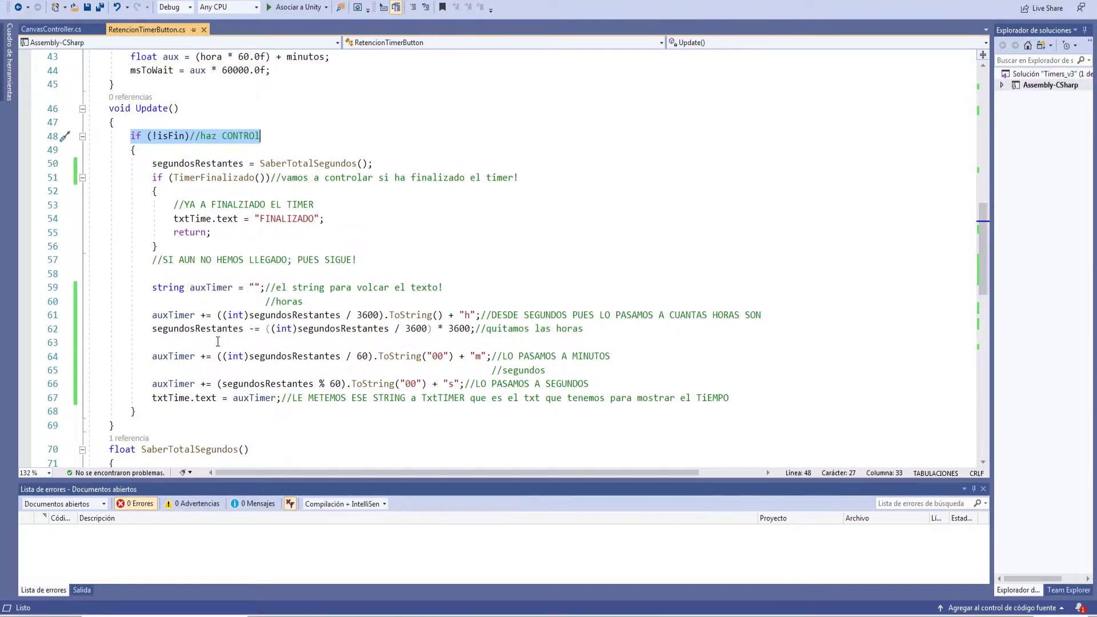
left_click(169, 151)
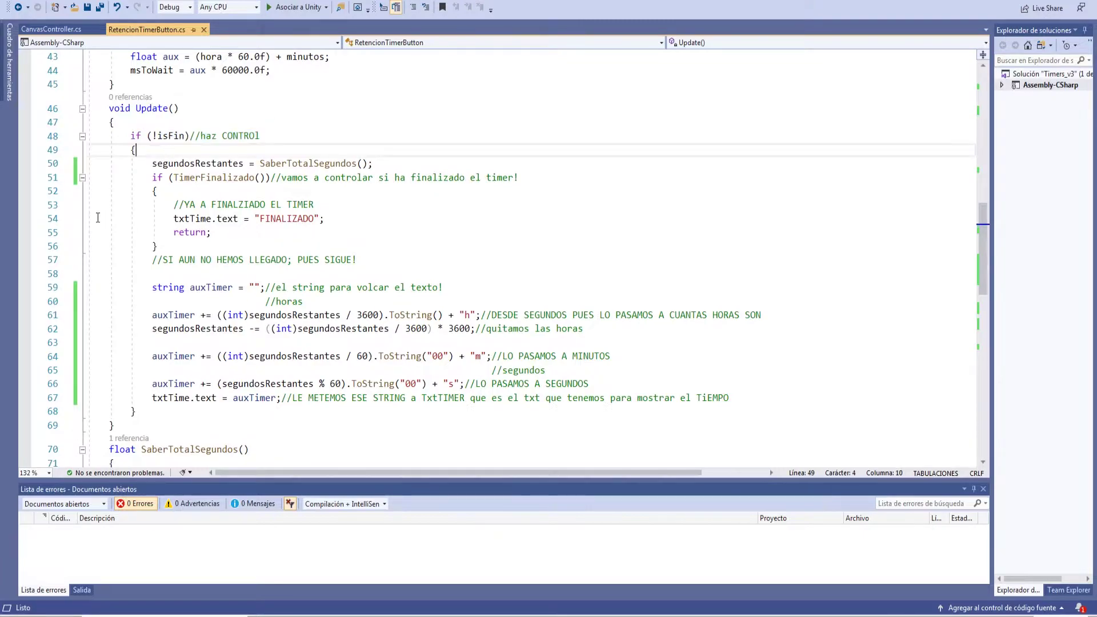
left_click_drag(371, 164, 255, 164)
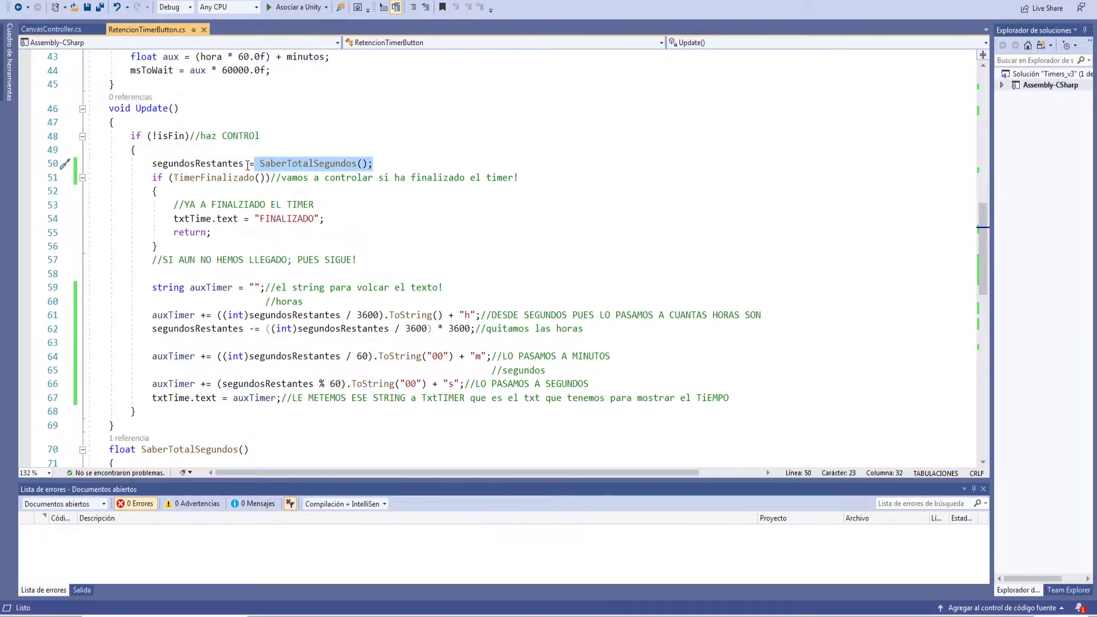
left_click_drag(240, 164, 109, 164)
Jump to SaberTotalSegundos with F12 and mark DateTime.Now.Ticks minus inicioTimer on line 73.
double_click(308, 164)
key("F12")
scroll(260, 196, "down", 2)
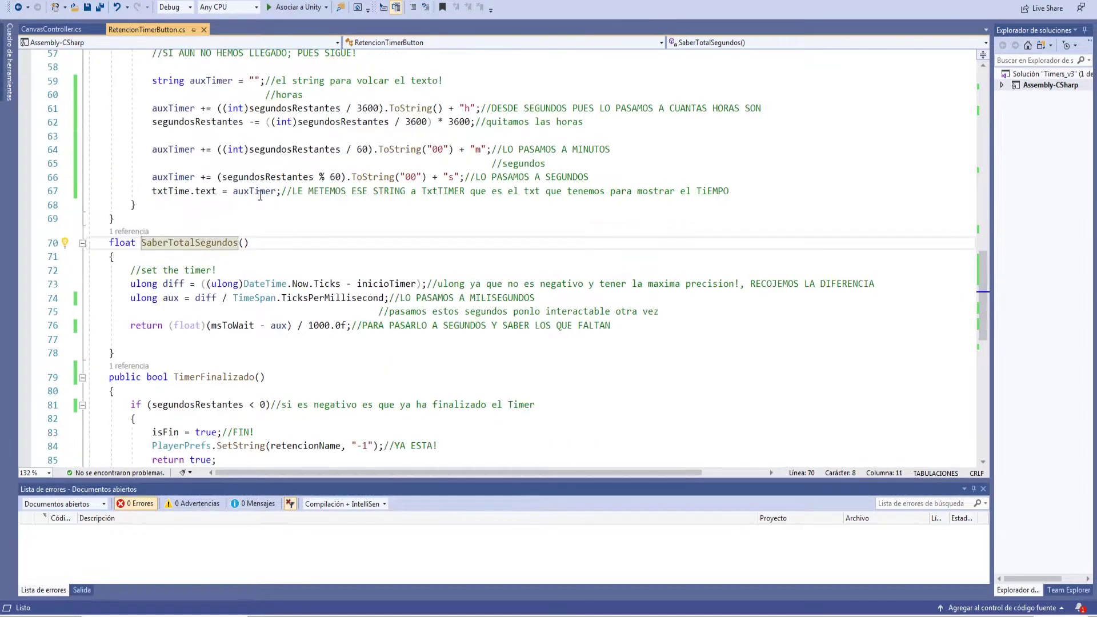
left_click_drag(341, 283, 201, 284)
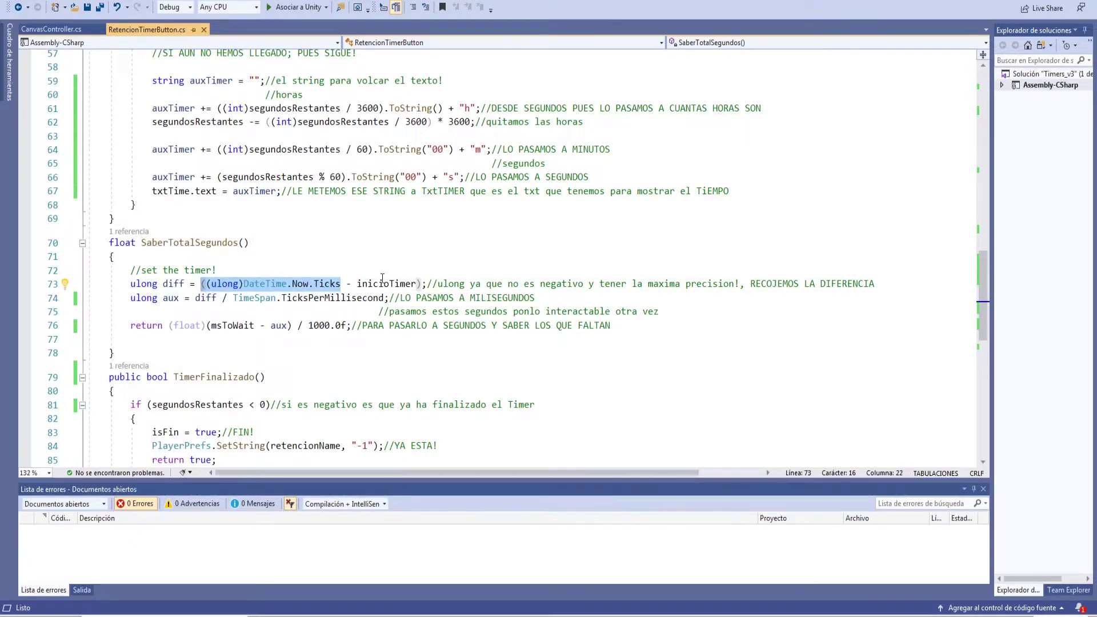
left_click_drag(357, 284, 417, 284)
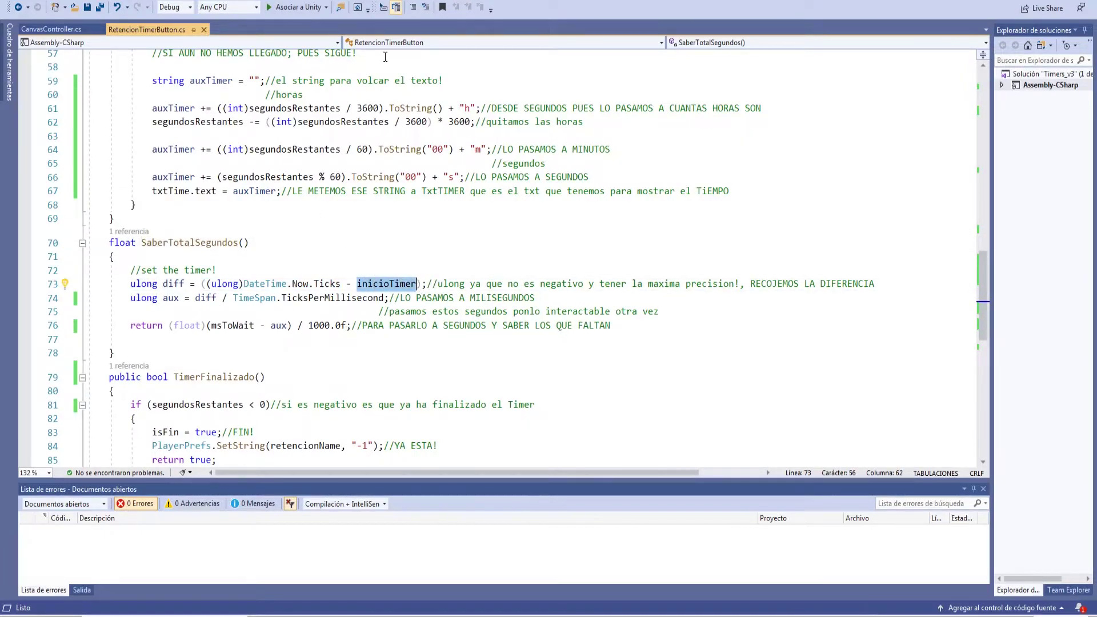
scroll(472, 293, "up", 6)
scroll(222, 212, "up", 3)
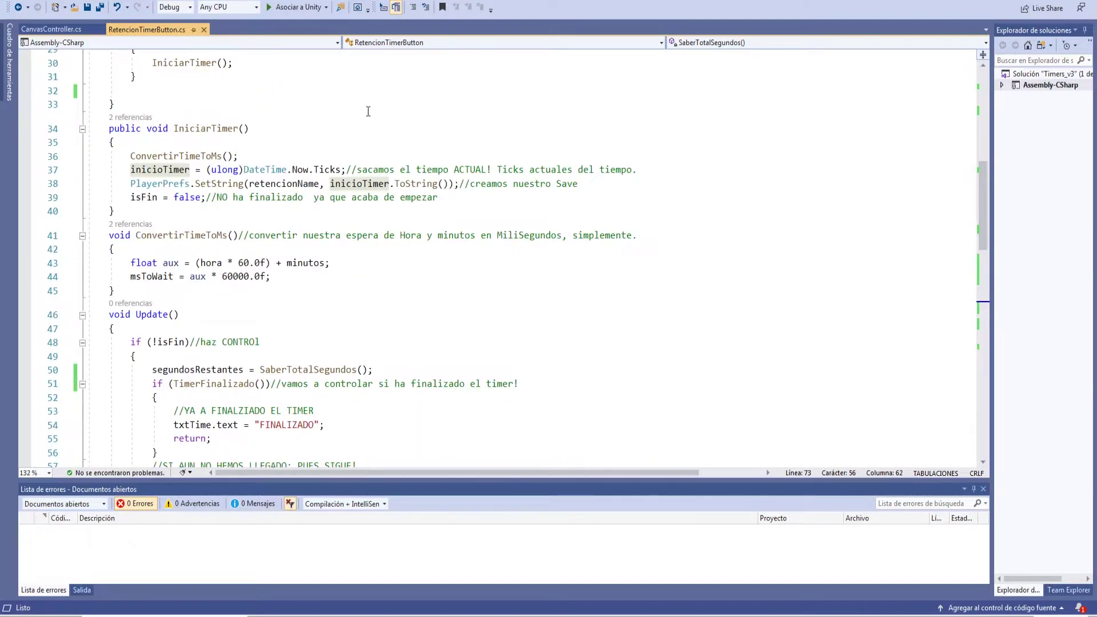
left_click_drag(343, 169, 173, 170)
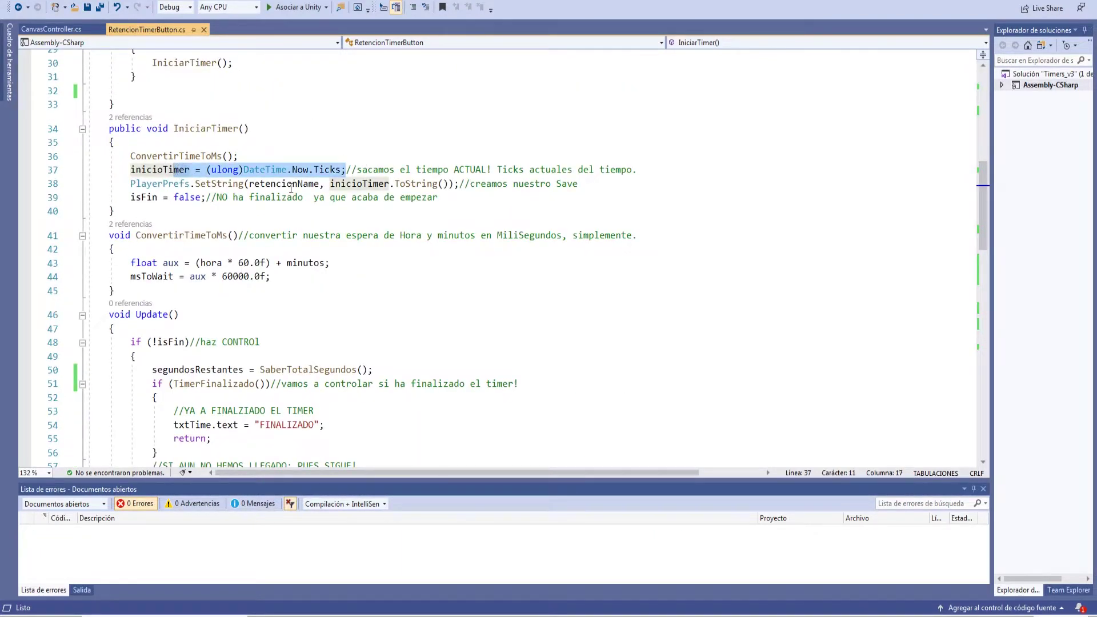
scroll(345, 235, "up", 3)
scroll(400, 140, "up", 2)
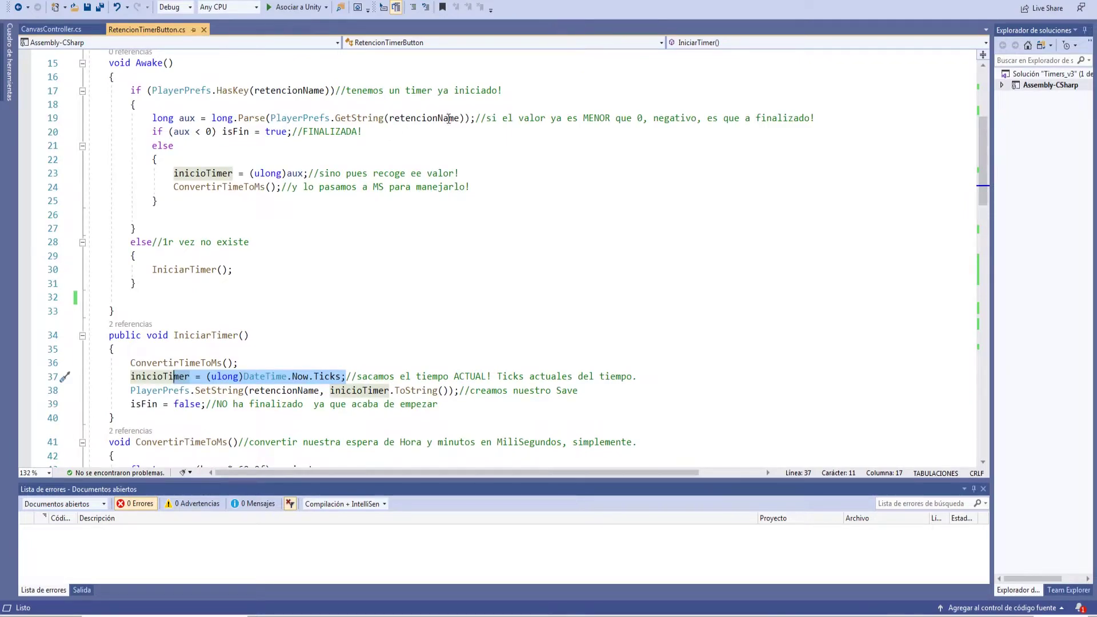
left_click_drag(464, 118, 266, 119)
scroll(353, 231, "down", 5)
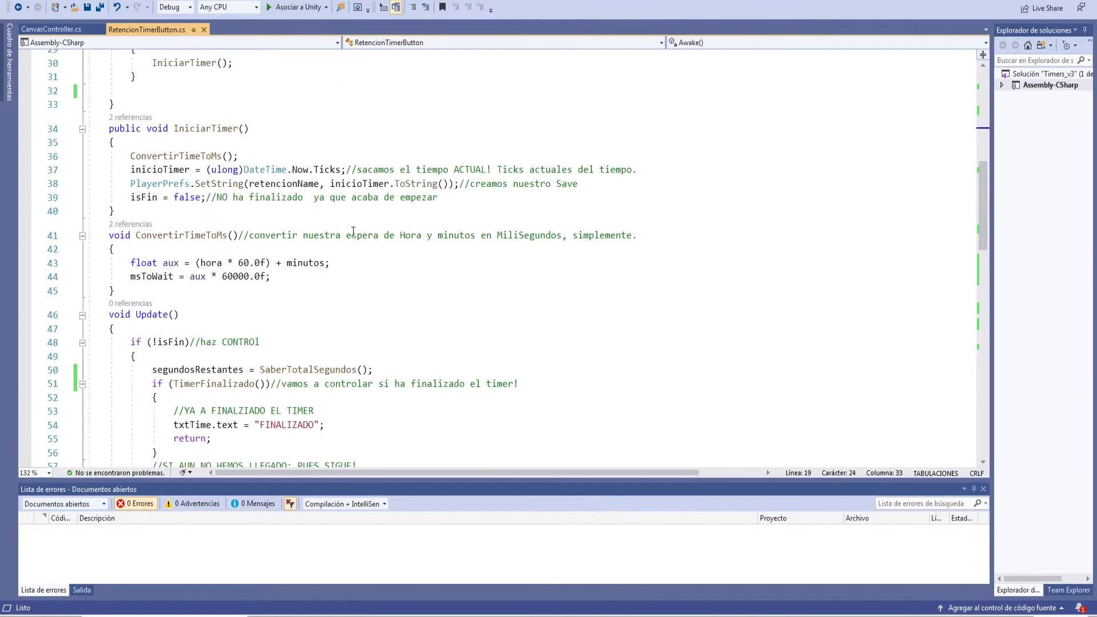
scroll(353, 231, "down", 8)
left_click(174, 325)
left_click_drag(195, 339, 398, 337)
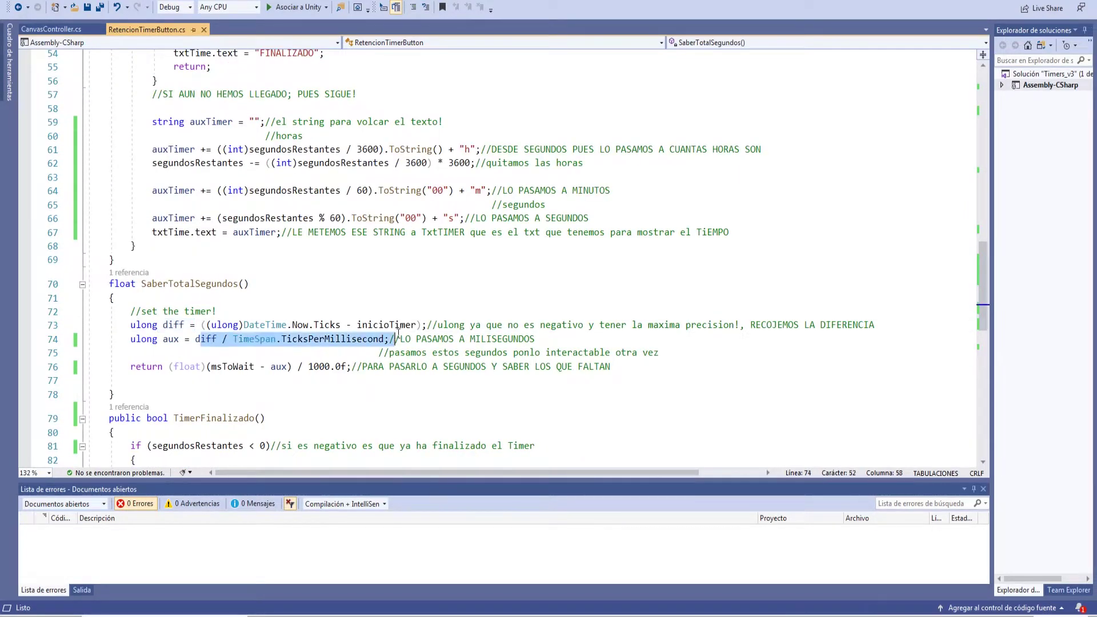
left_click(308, 324)
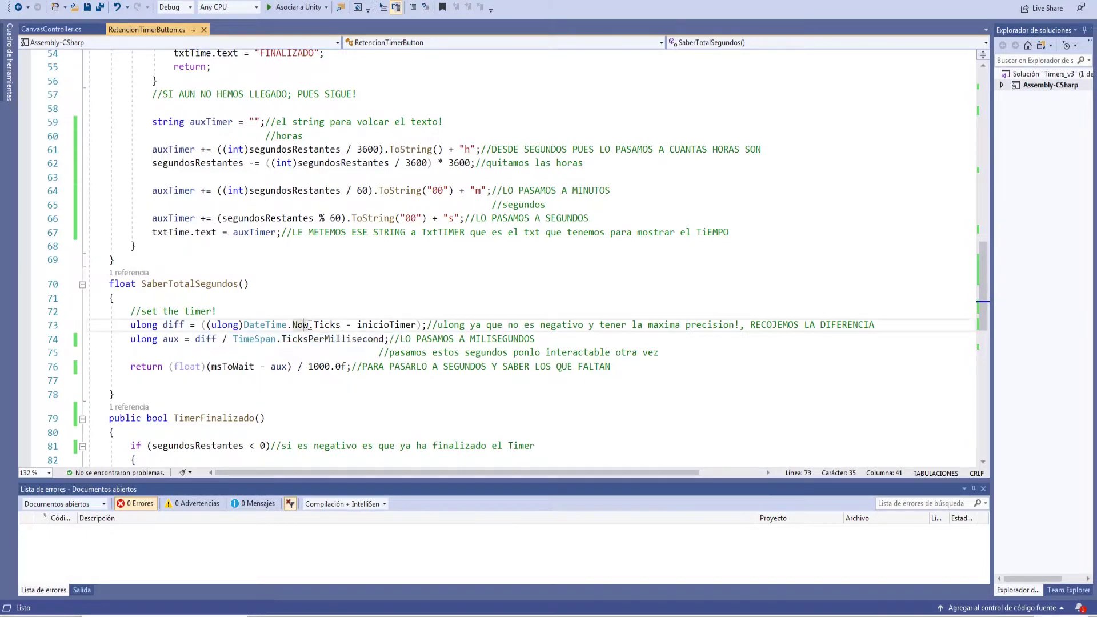
left_click_drag(314, 325, 338, 325)
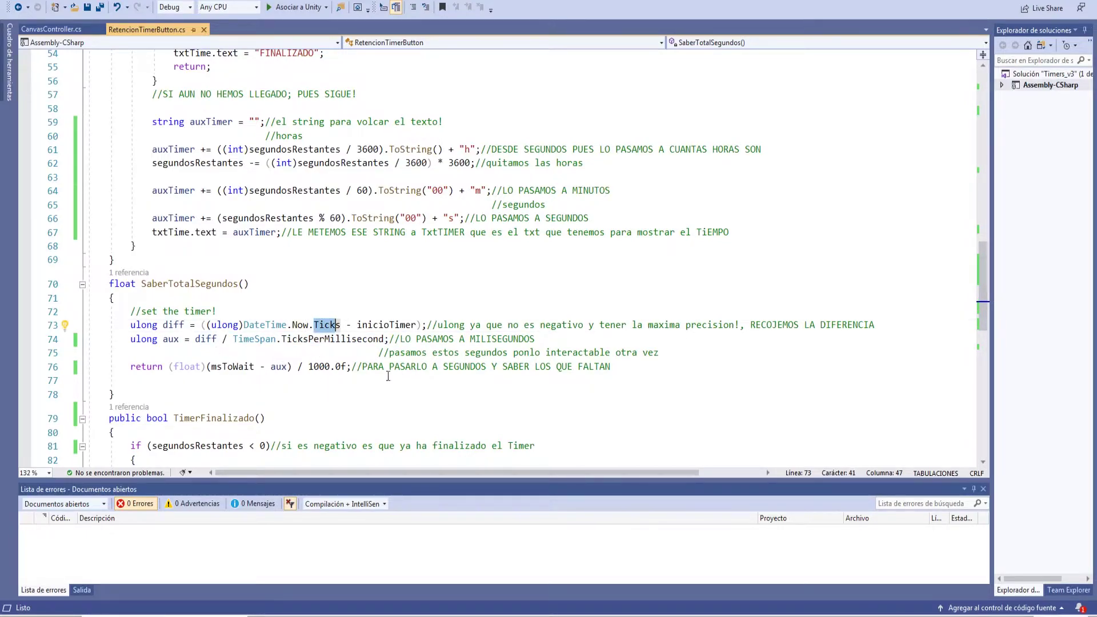
left_click_drag(196, 368, 368, 367)
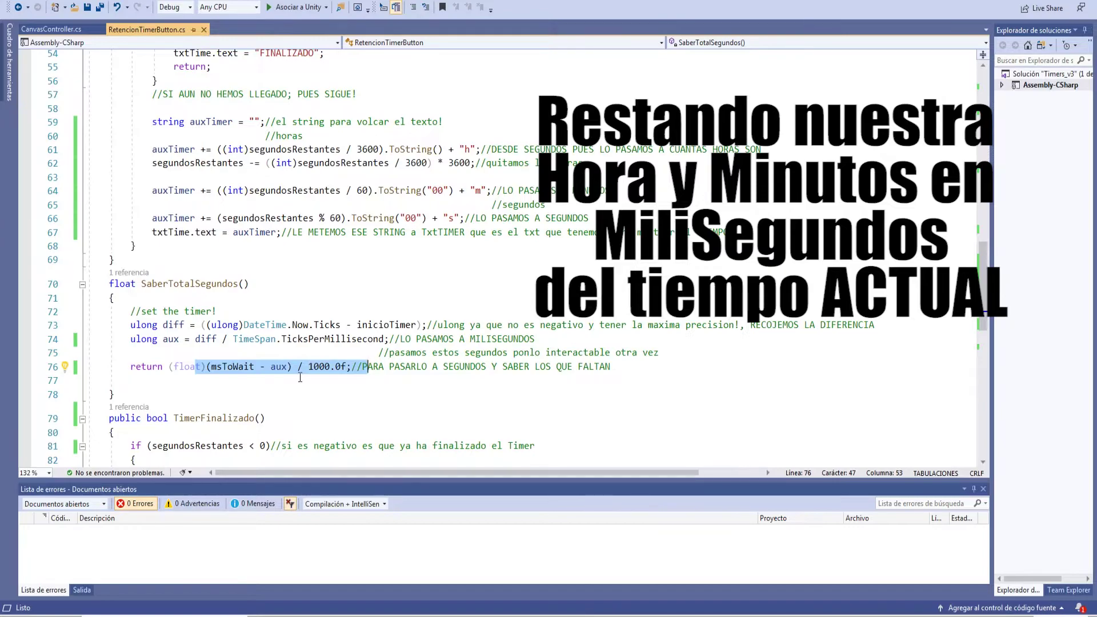
scroll(300, 378, "up", 3)
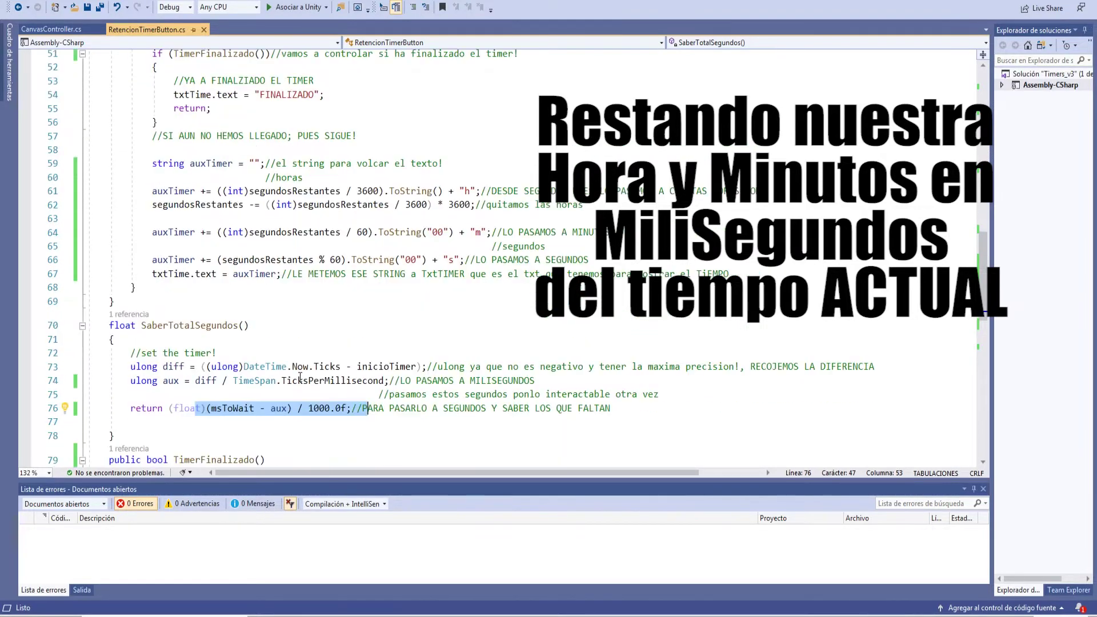
scroll(409, 415, "up", 2)
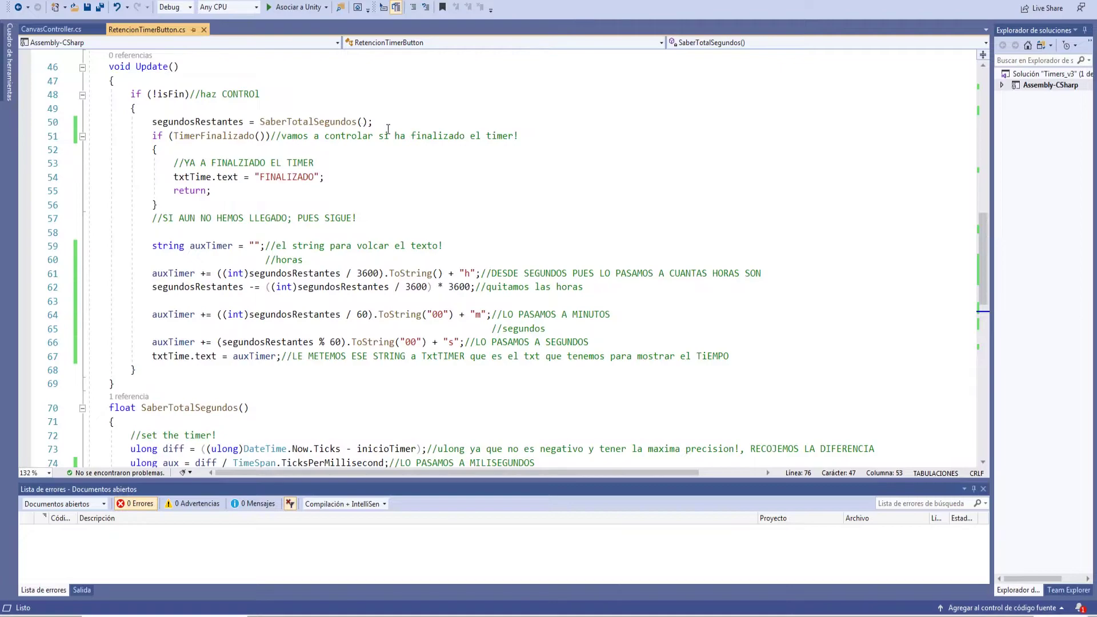
left_click_drag(374, 122, 150, 122)
left_click(175, 137)
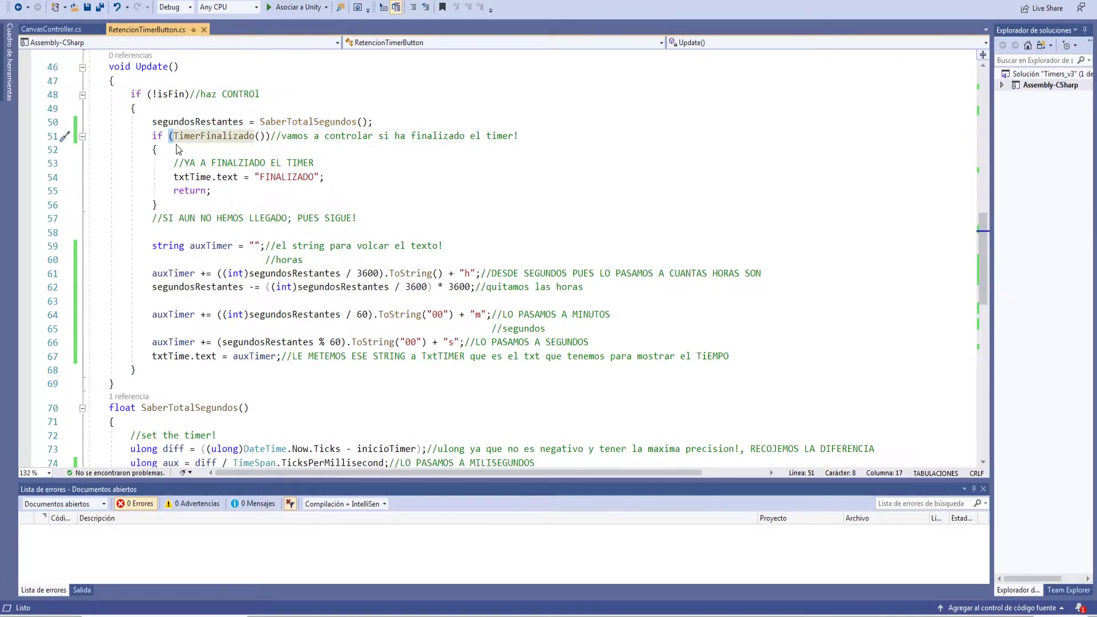
key("Down")
key("Down")
key("Down")
double_click(193, 139)
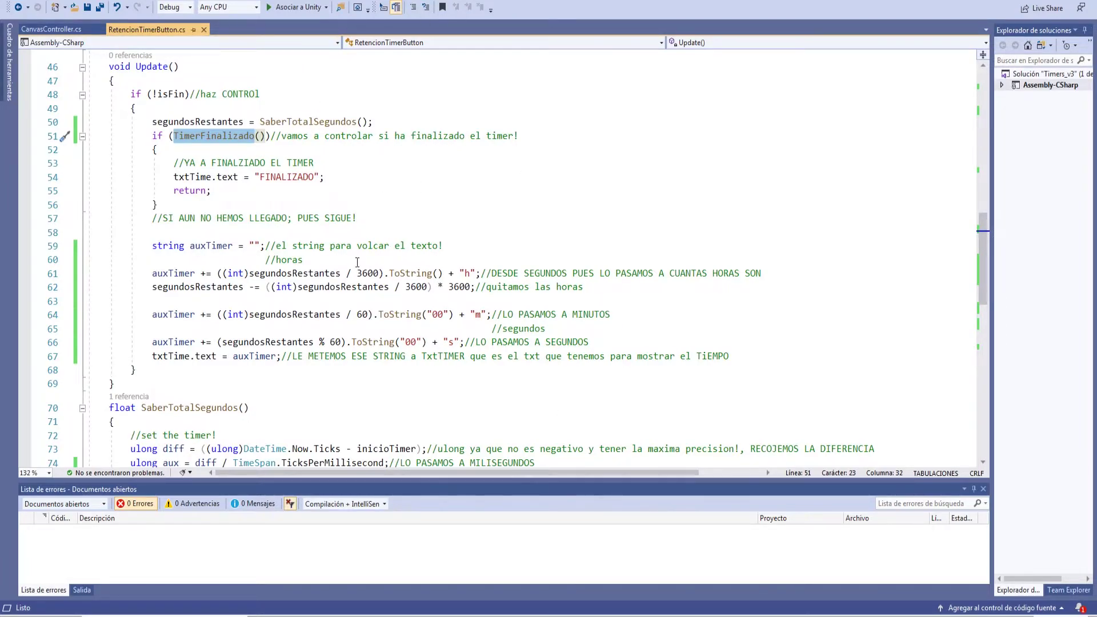
scroll(357, 262, "down", 6)
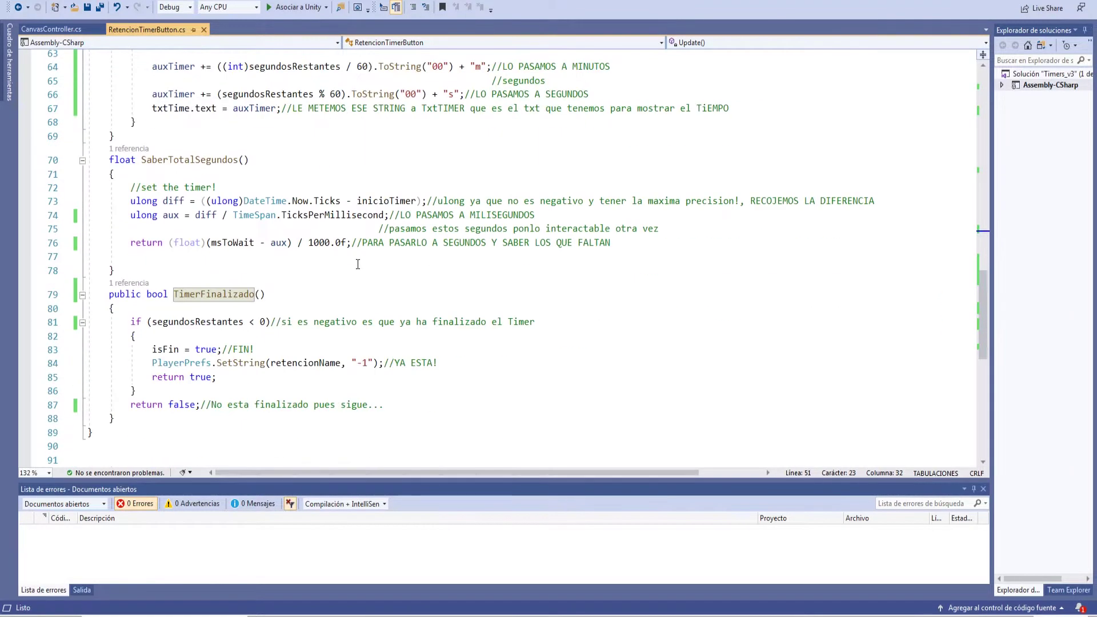
left_click(166, 324)
left_click_drag(238, 322, 332, 324)
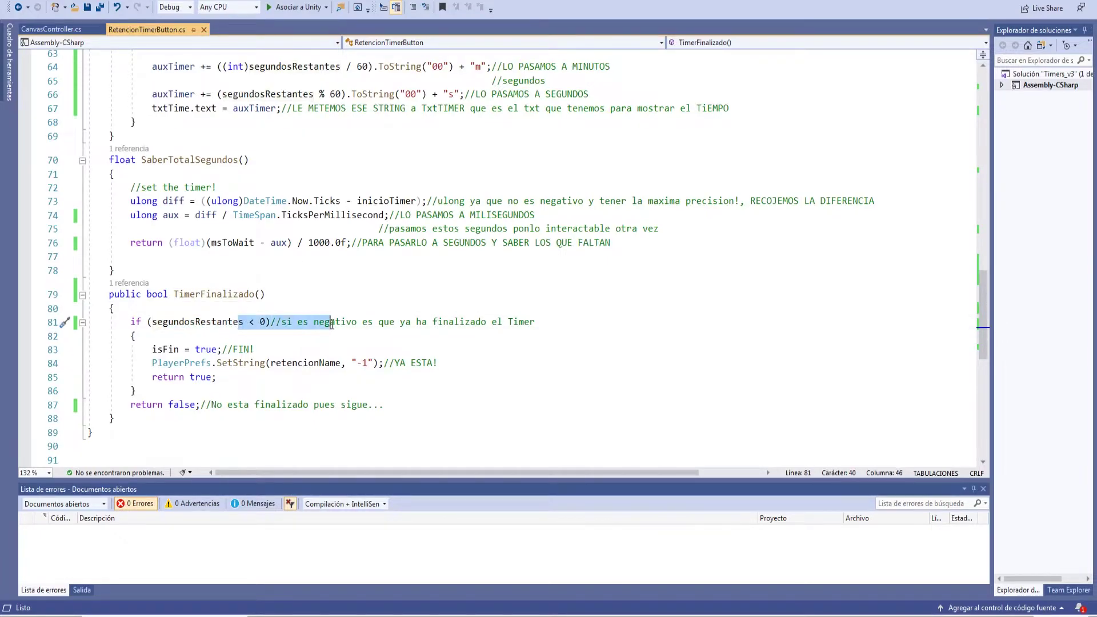
left_click_drag(152, 349, 254, 349)
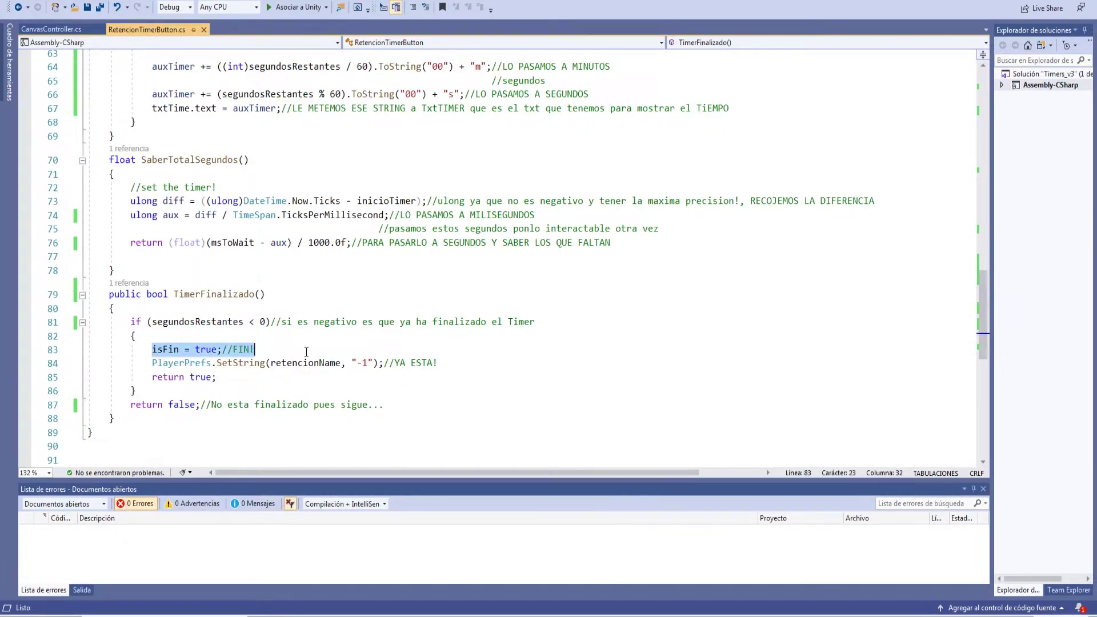
left_click(277, 363)
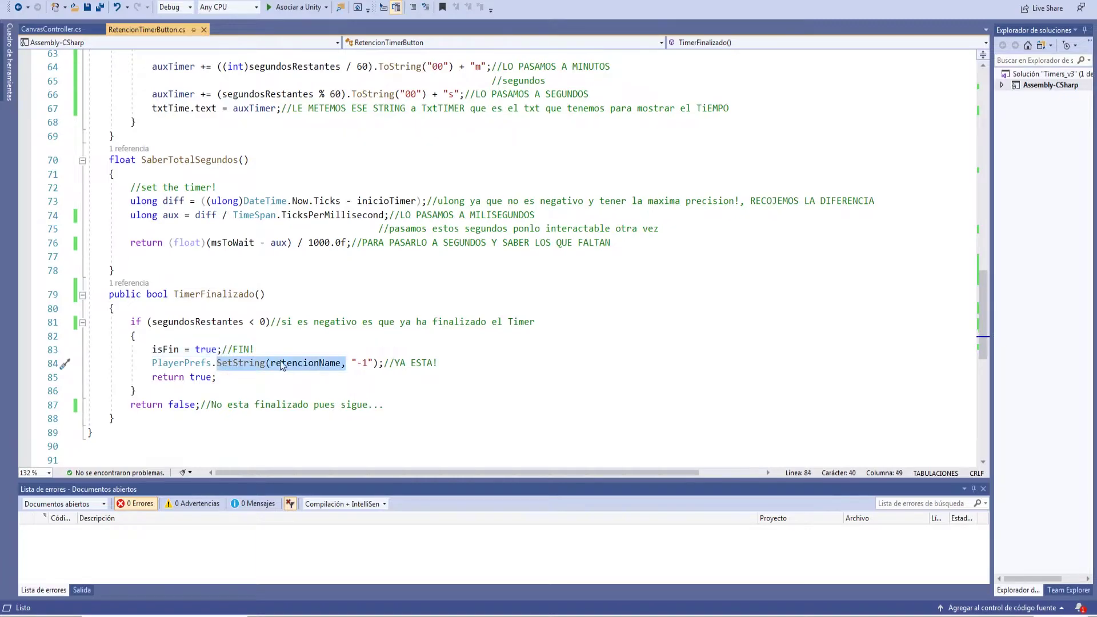
left_click_drag(346, 363, 437, 365)
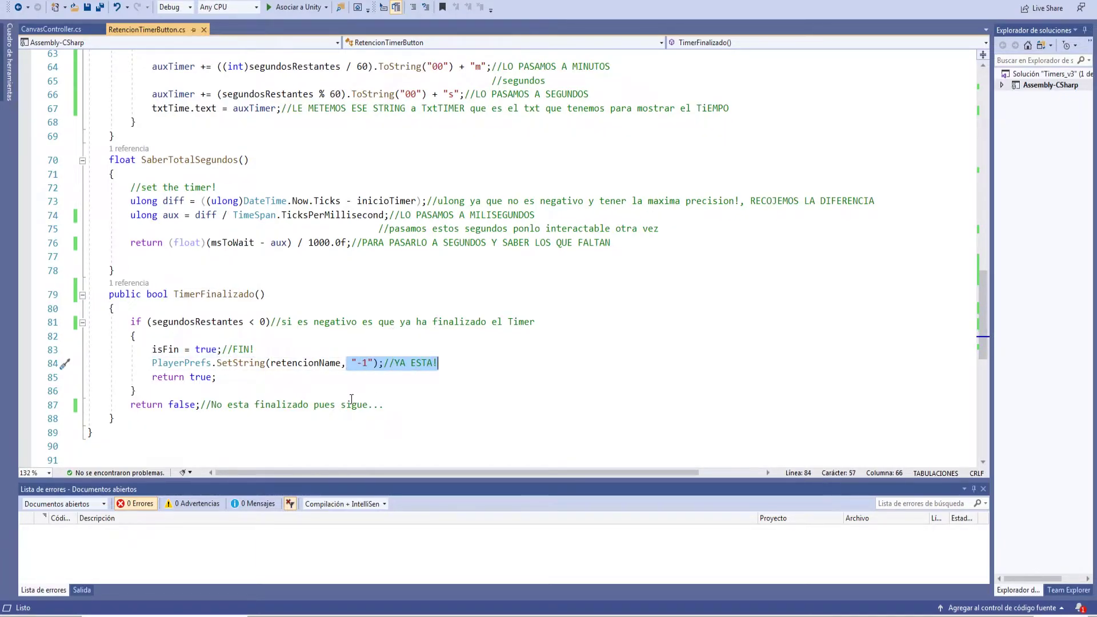
left_click(316, 377)
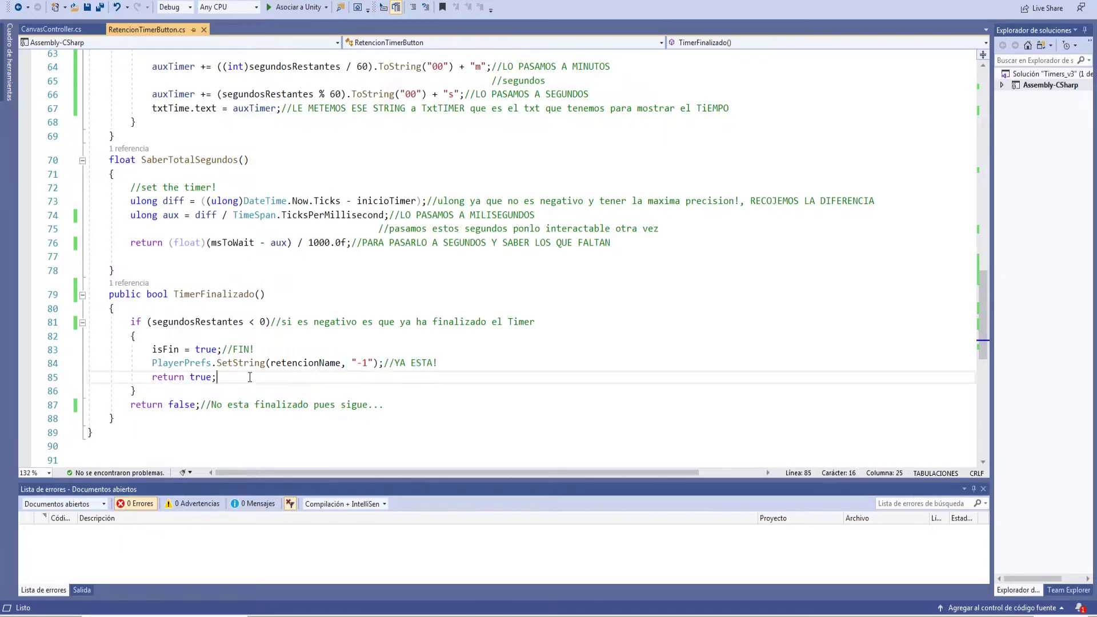
left_click(166, 377)
left_click_drag(291, 404, 143, 408)
scroll(143, 408, "up", 2)
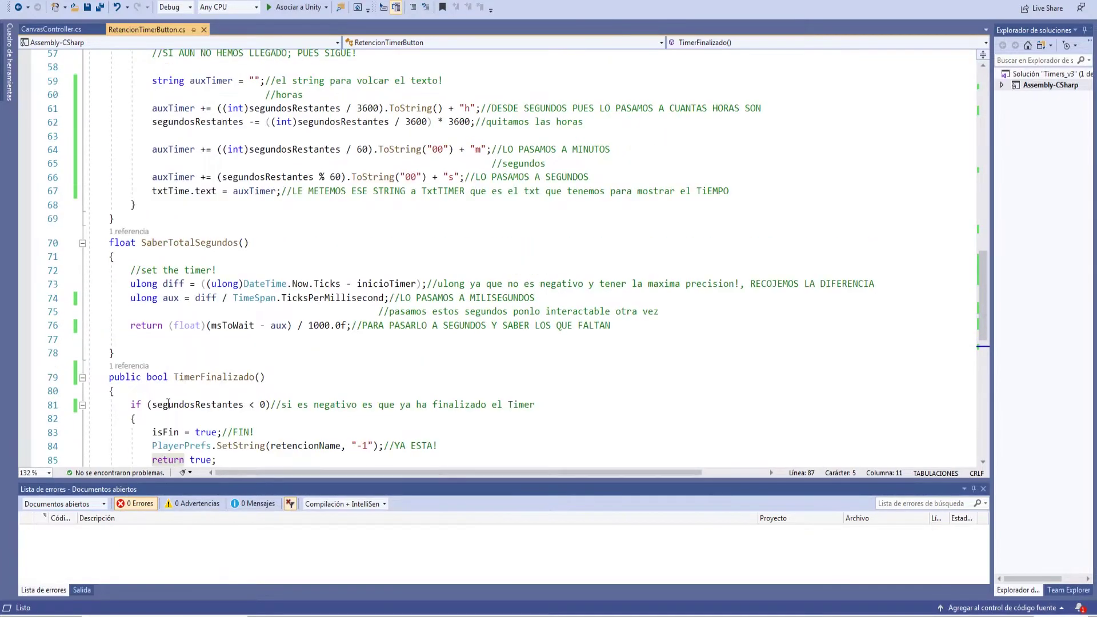
scroll(143, 409, "up", 3)
scroll(142, 408, "up", 3)
left_click_drag(152, 260, 324, 301)
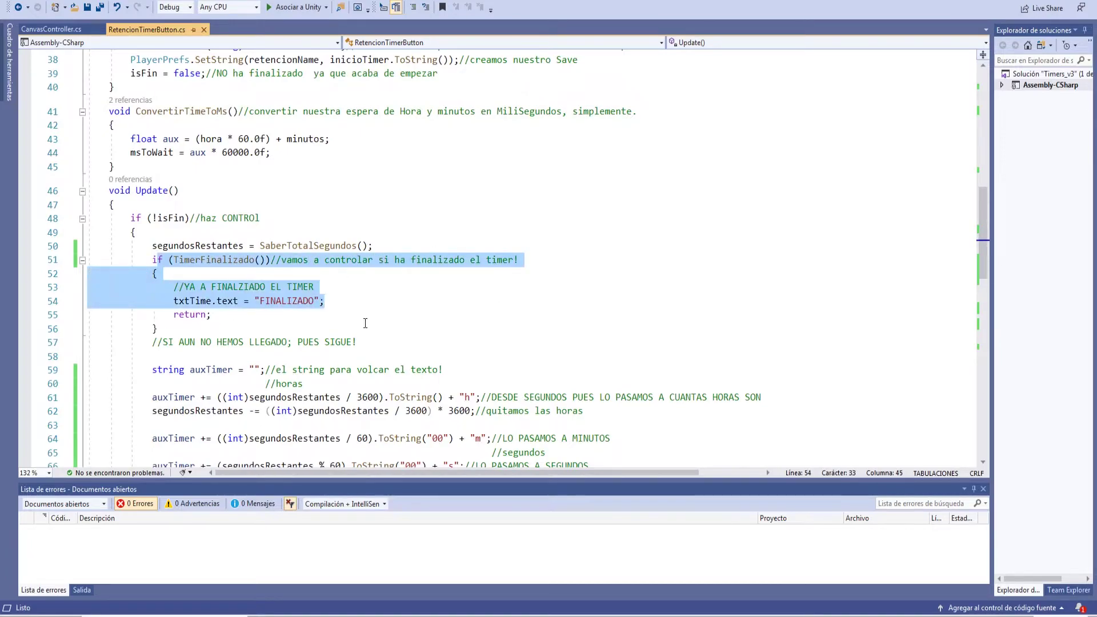
left_click(339, 297)
key("shift+Left")
key("shift+Left")
key("shift+Left")
Mark the early return on line 55 and the auxTimer string declaration on line 59.
left_click_drag(242, 315, 149, 316)
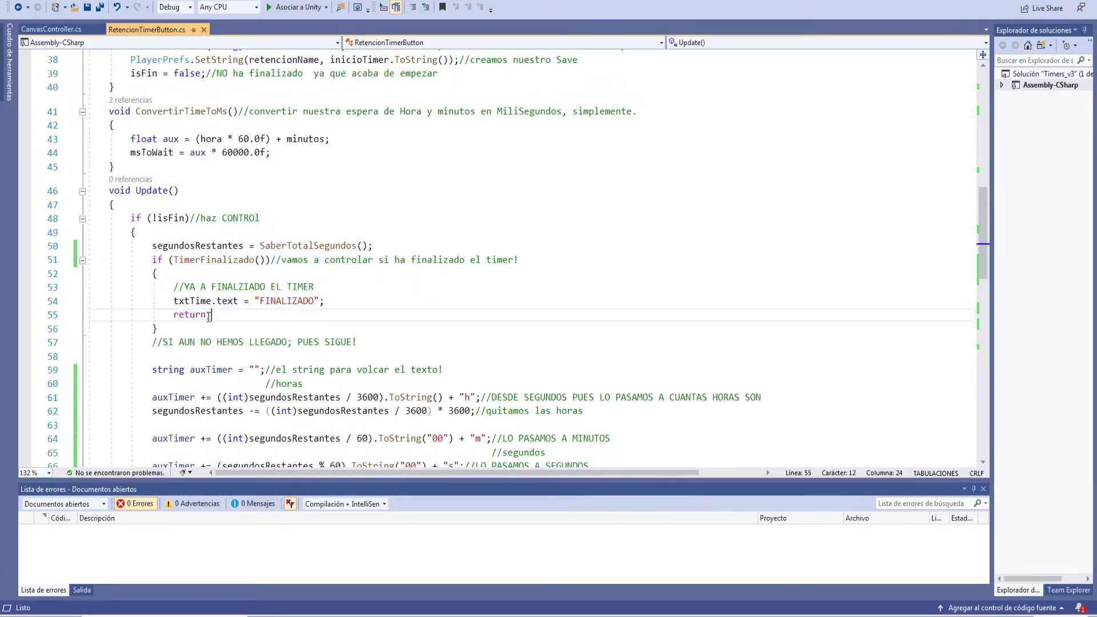
scroll(315, 218, "down", 2)
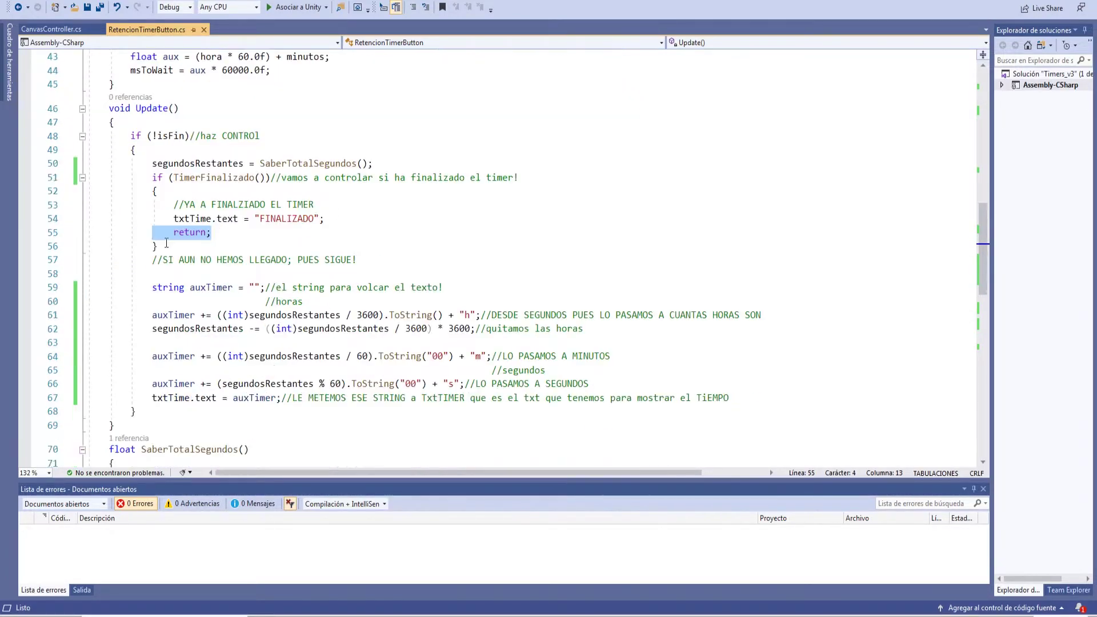
left_click_drag(151, 258, 239, 369)
scroll(240, 368, "down", 1)
left_click(217, 273)
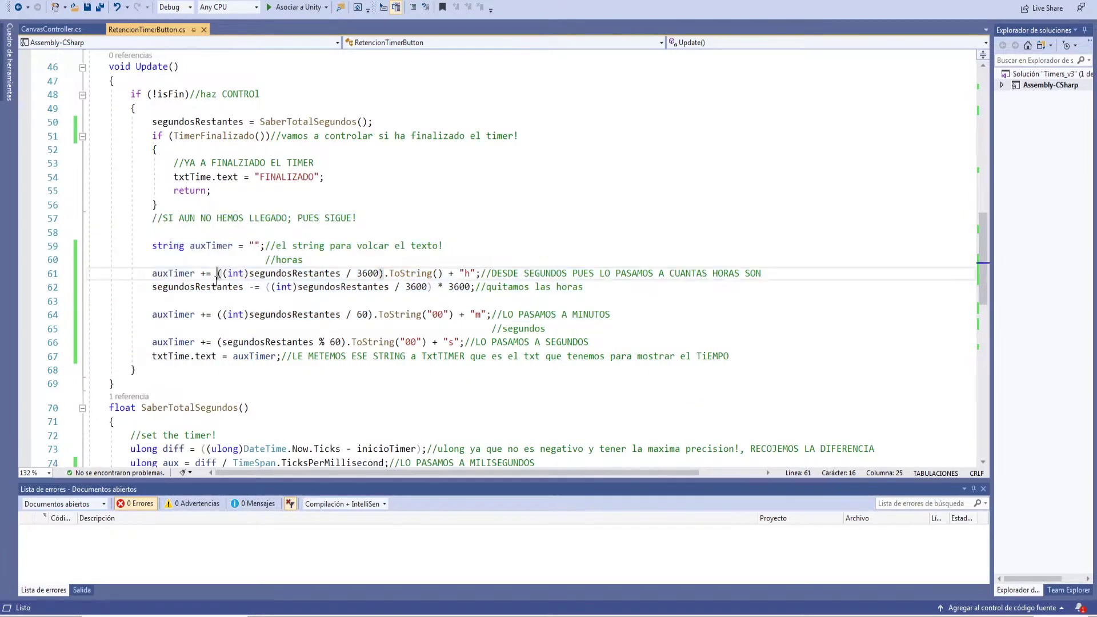
left_click_drag(162, 246, 234, 246)
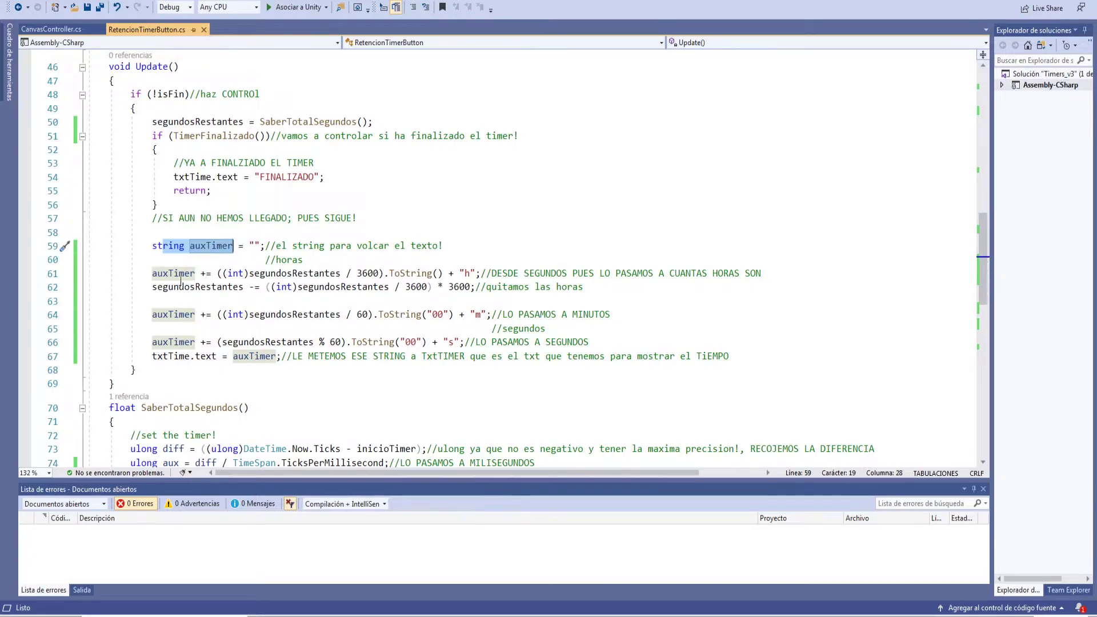
Explain the hours line: segundosRestantes divided by 3600 with an 'h' suffix, then subtracted.
double_click(278, 273)
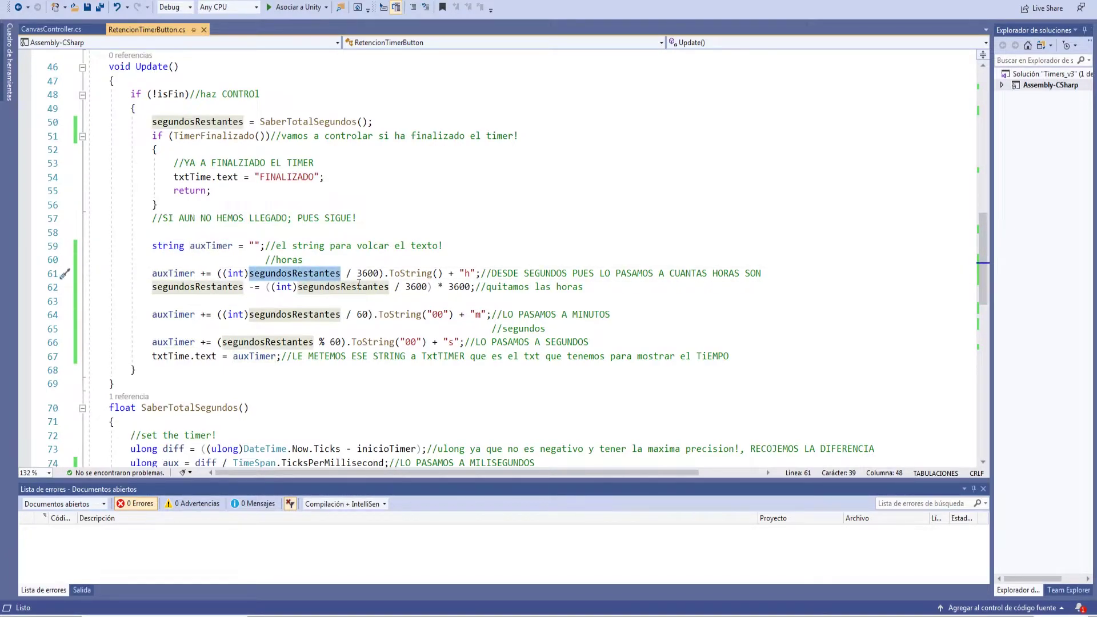
left_click_drag(358, 273, 380, 273)
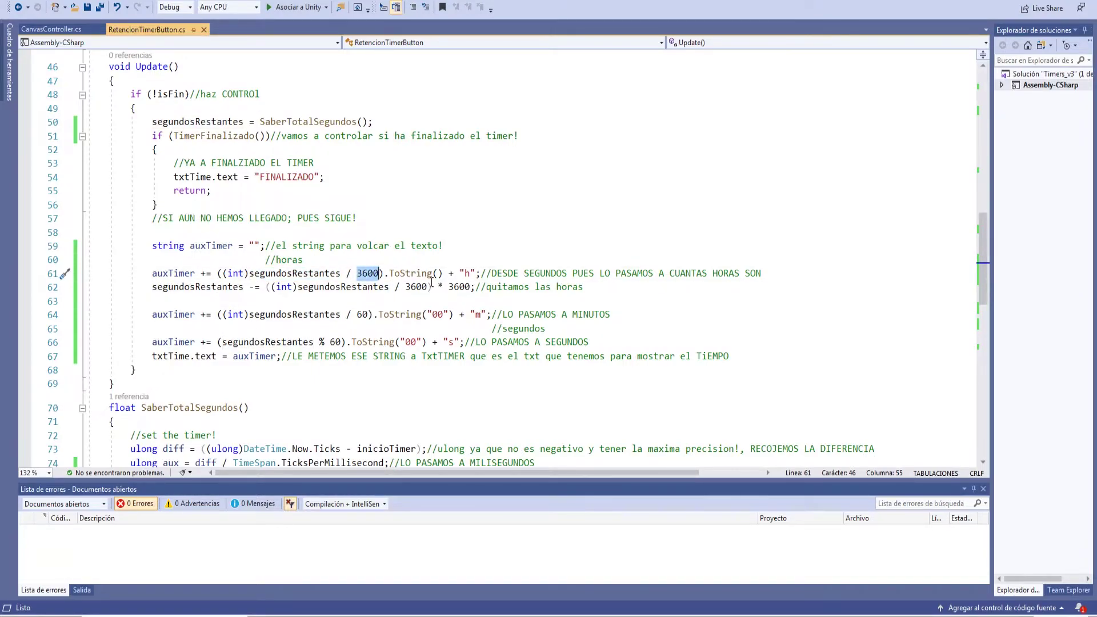
left_click_drag(449, 273, 466, 273)
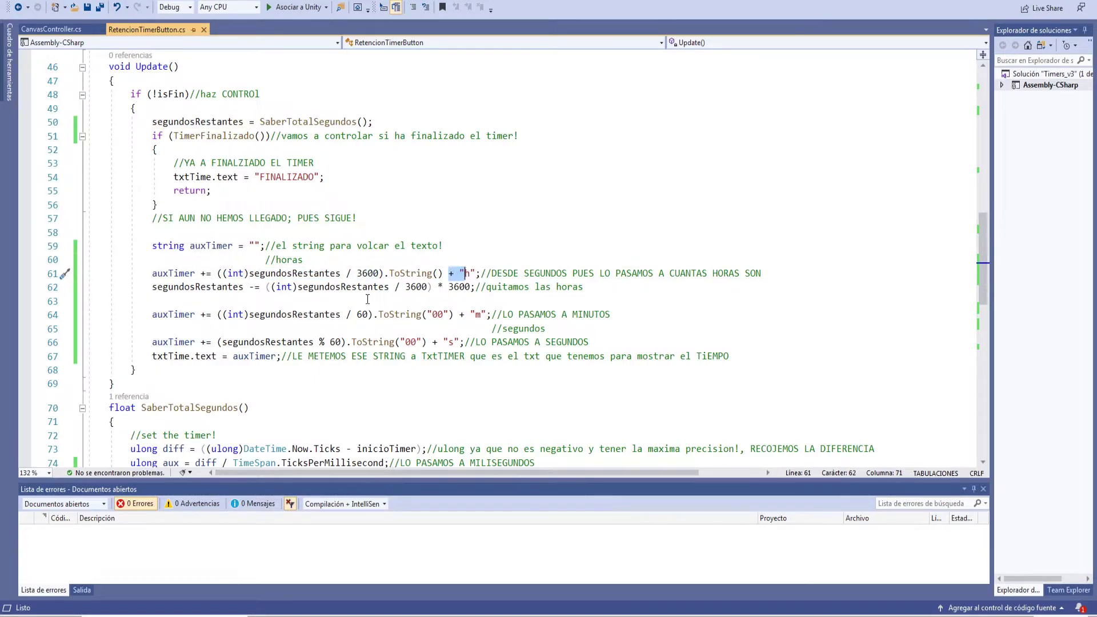
double_click(169, 286)
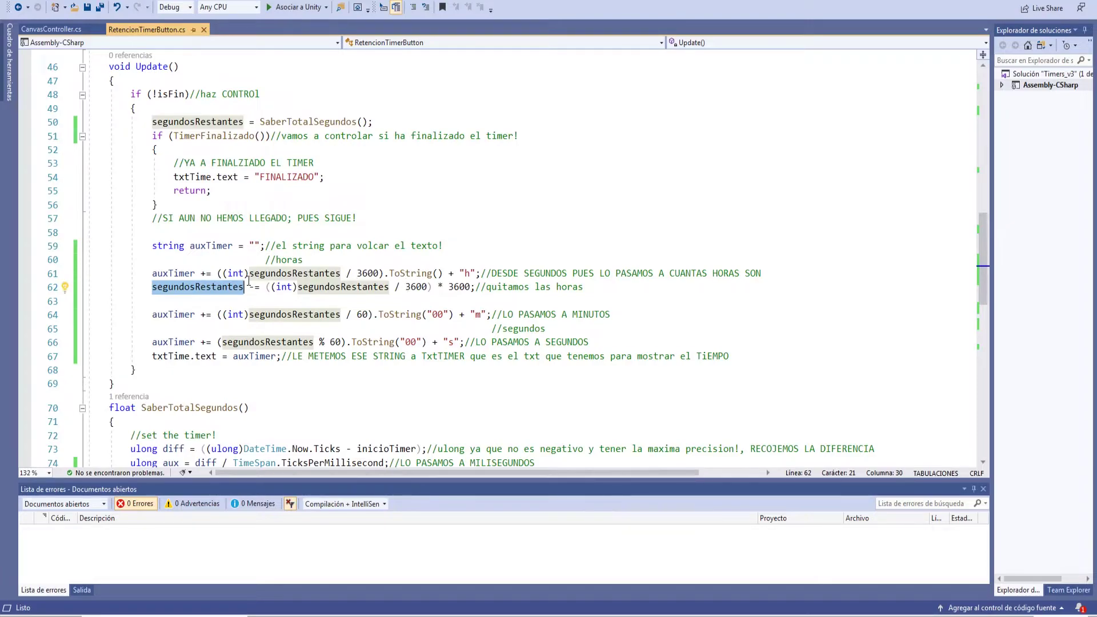
left_click_drag(249, 273, 460, 273)
Explain minutes as division by 60 and seconds as the modulo 60 remainder.
left_click(180, 314)
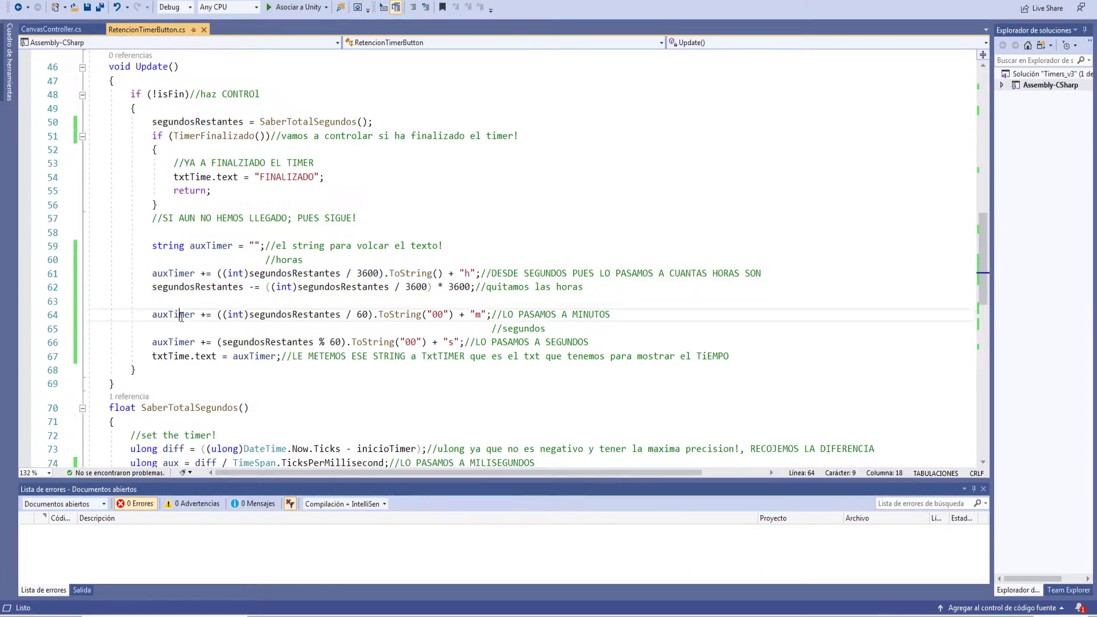
left_click_drag(181, 314, 368, 314)
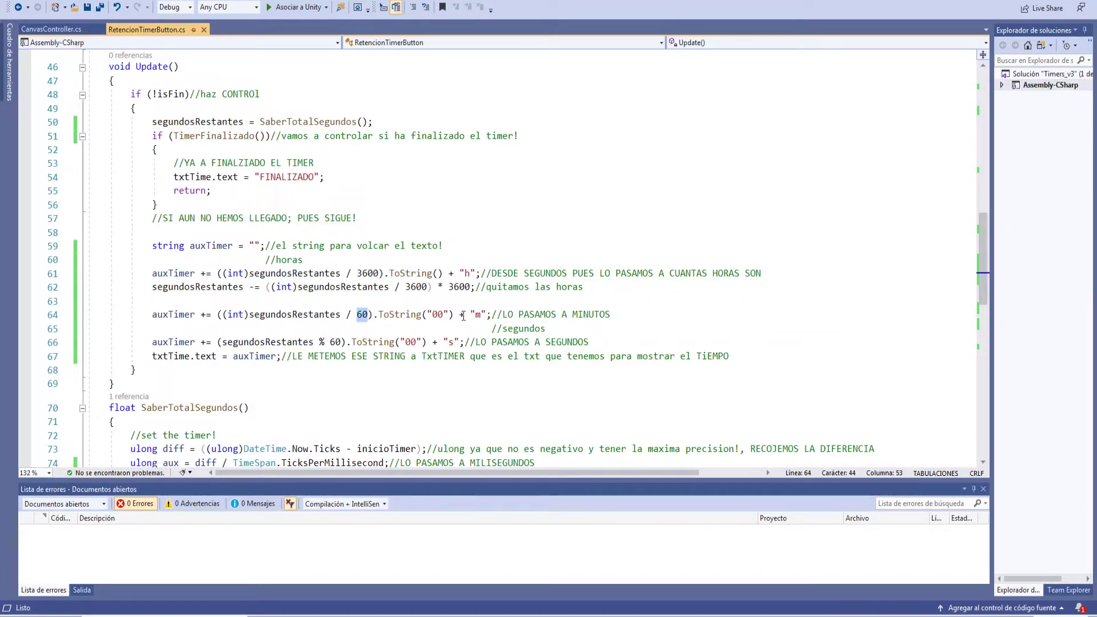
left_click_drag(490, 314, 443, 314)
left_click(314, 341)
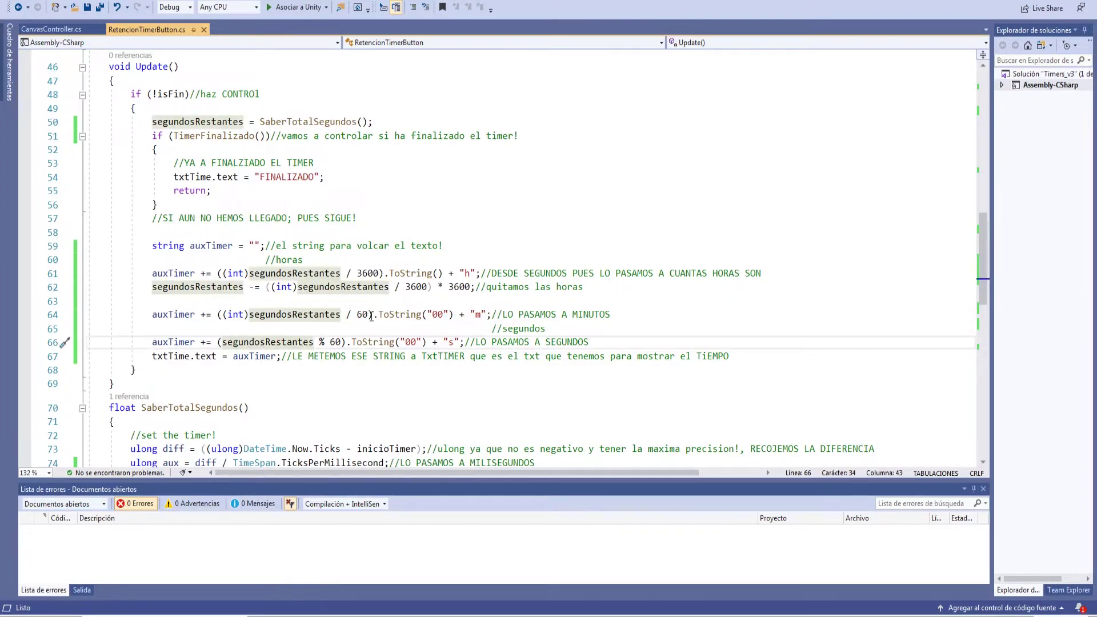
left_click_drag(320, 342, 351, 342)
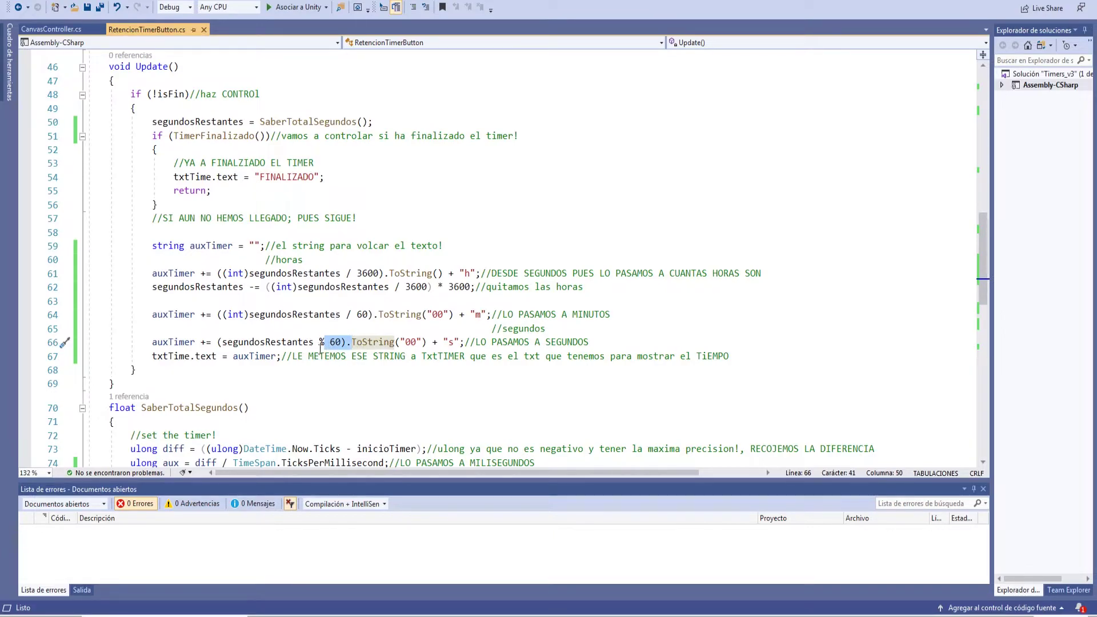
left_click_drag(320, 346, 326, 343)
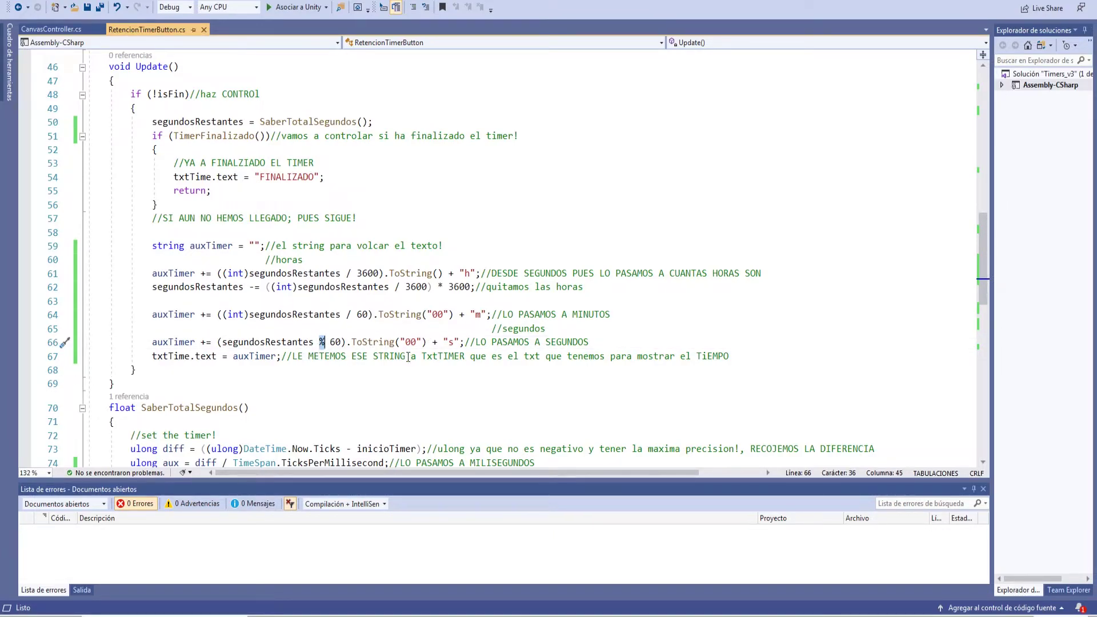
Highlight txtTime.text = auxTimer on line 67, then switch back to Unity.
left_click_drag(470, 342, 423, 342)
left_click_drag(266, 356, 152, 356)
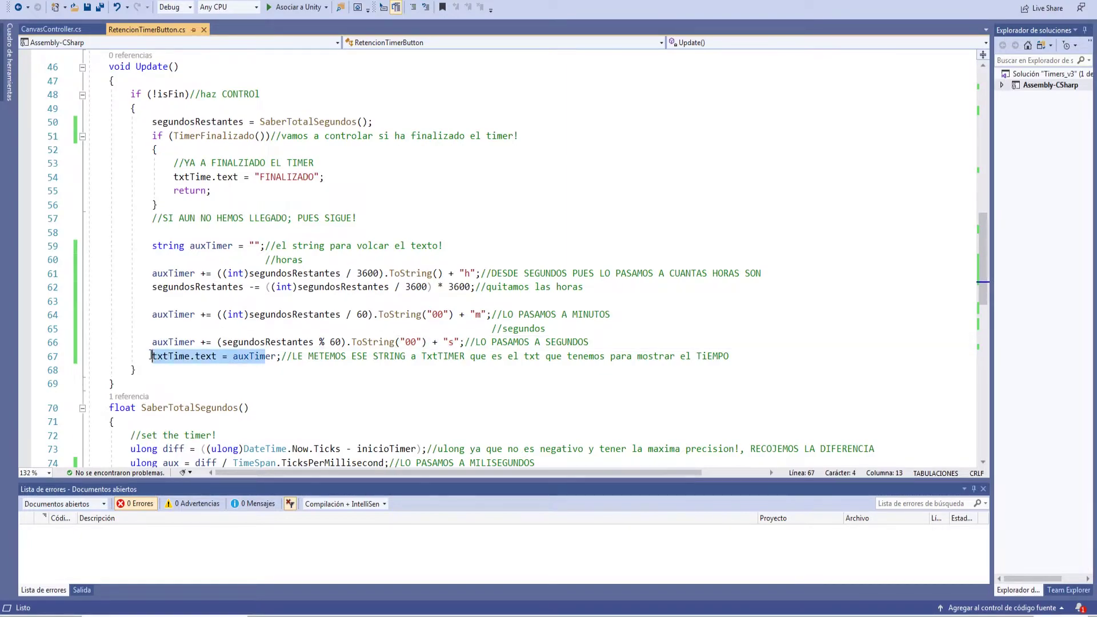
key("alt+Tab")
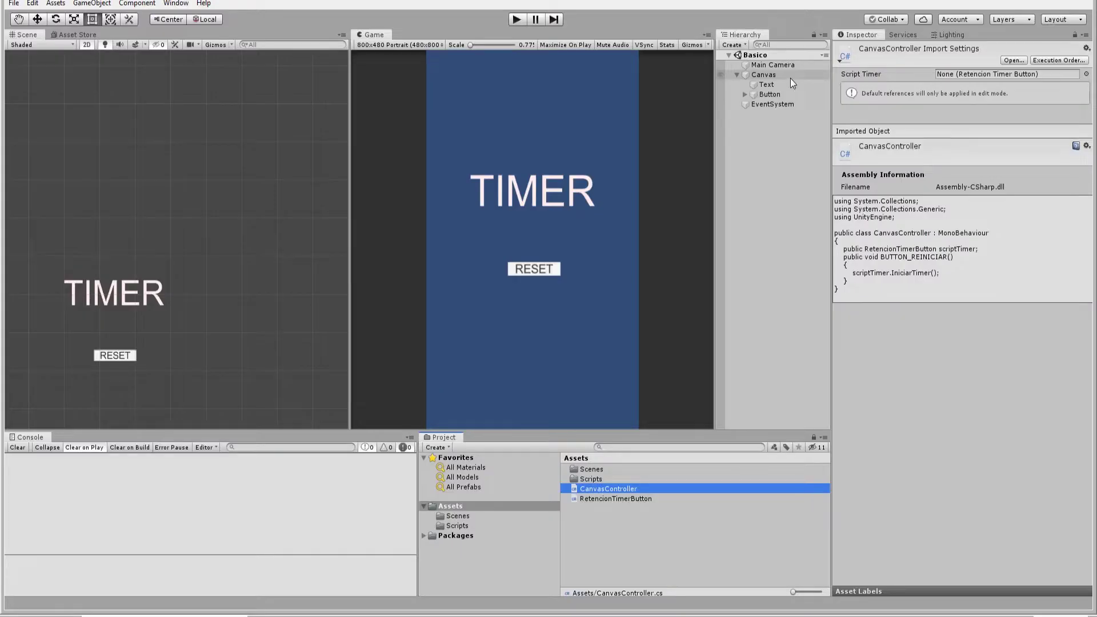
Confirm Canvas's Txt Time link, Hora 0, Minutos 1, Retencion Name 'save', then CanvasController's IniciarTimer call.
left_click(789, 78)
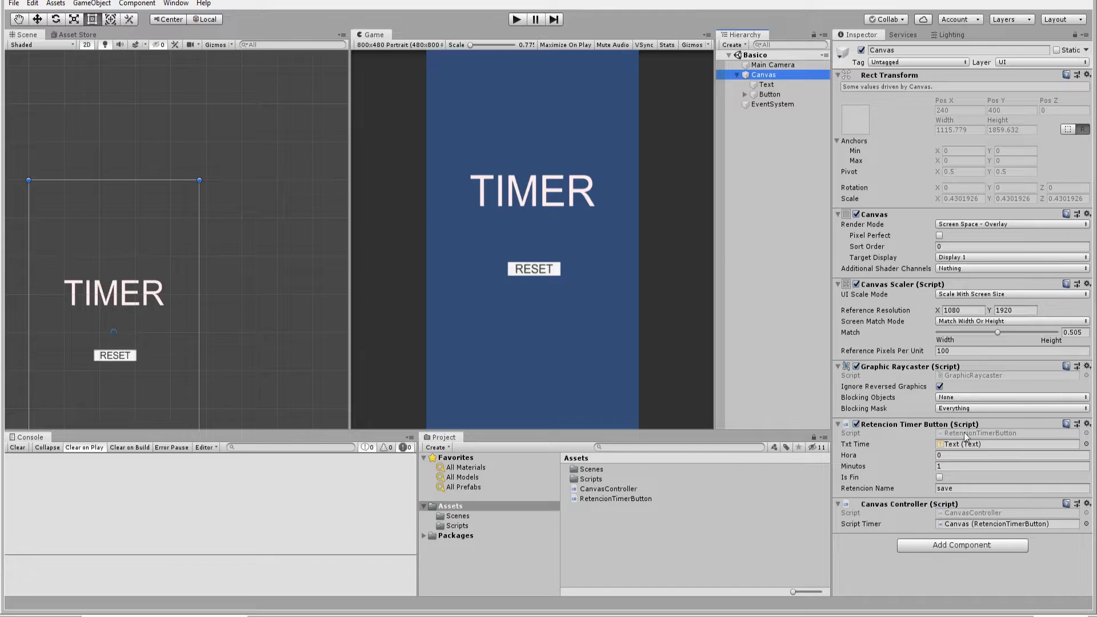
left_click(971, 445)
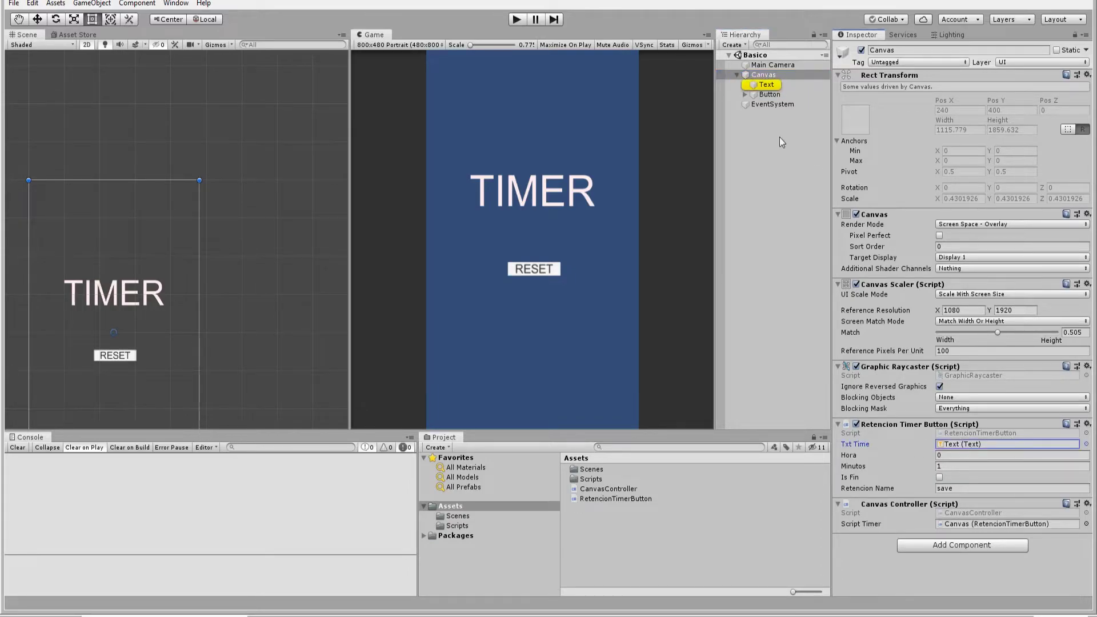
left_click(945, 455)
left_click(951, 466)
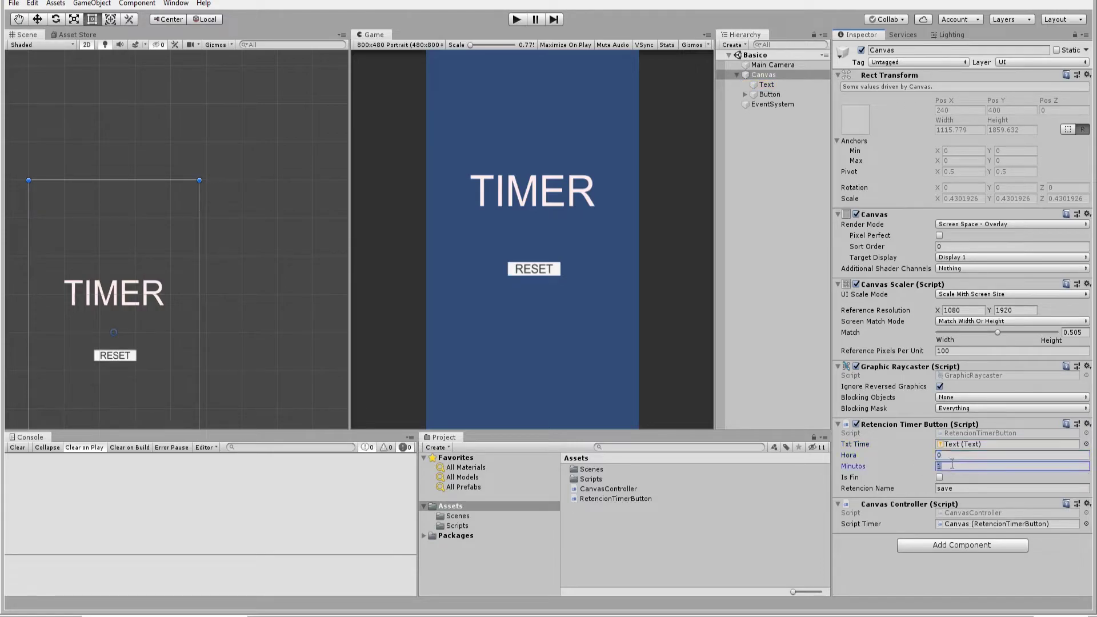
left_click(961, 487)
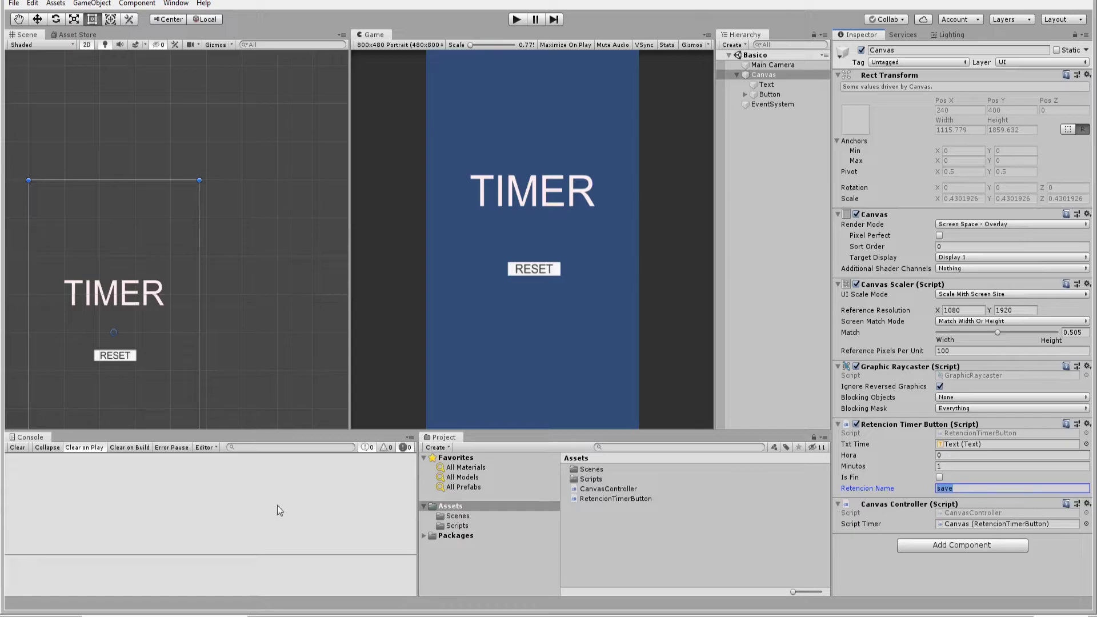
key("alt+Tab")
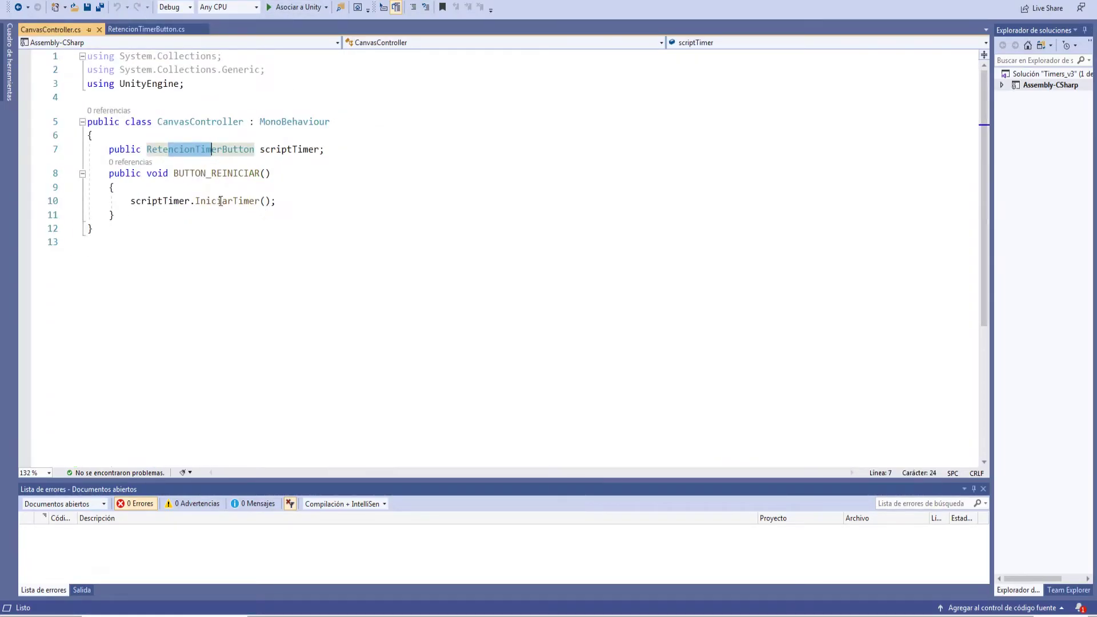
left_click_drag(190, 200, 275, 200)
Back in Unity, run the scene, RESET the countdown, then stop and restart Play mode.
key("alt+Tab")
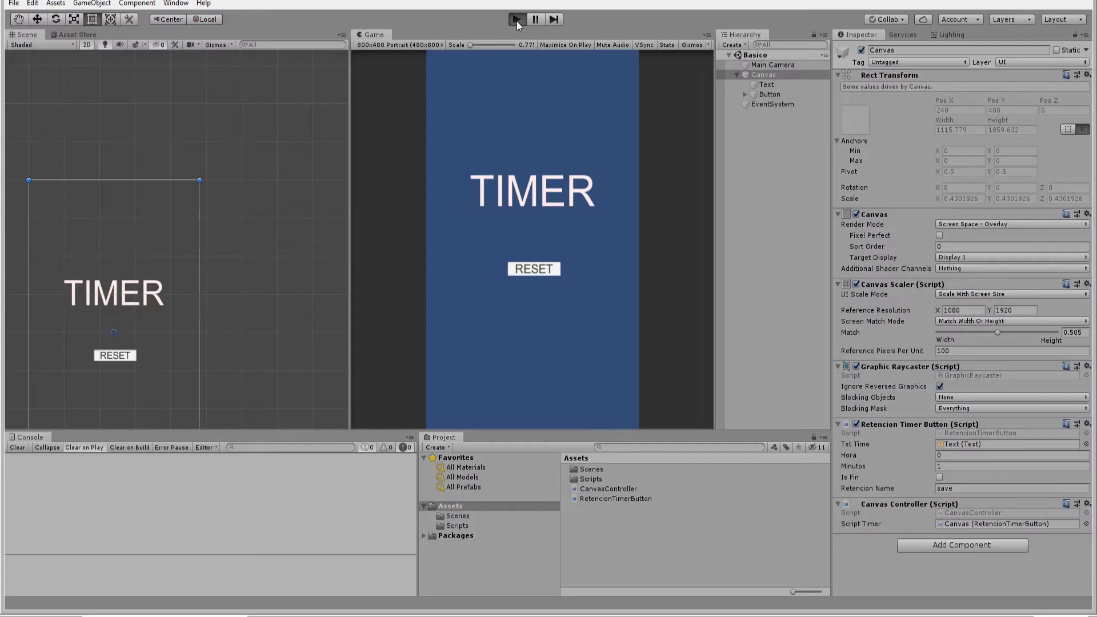
left_click(516, 22)
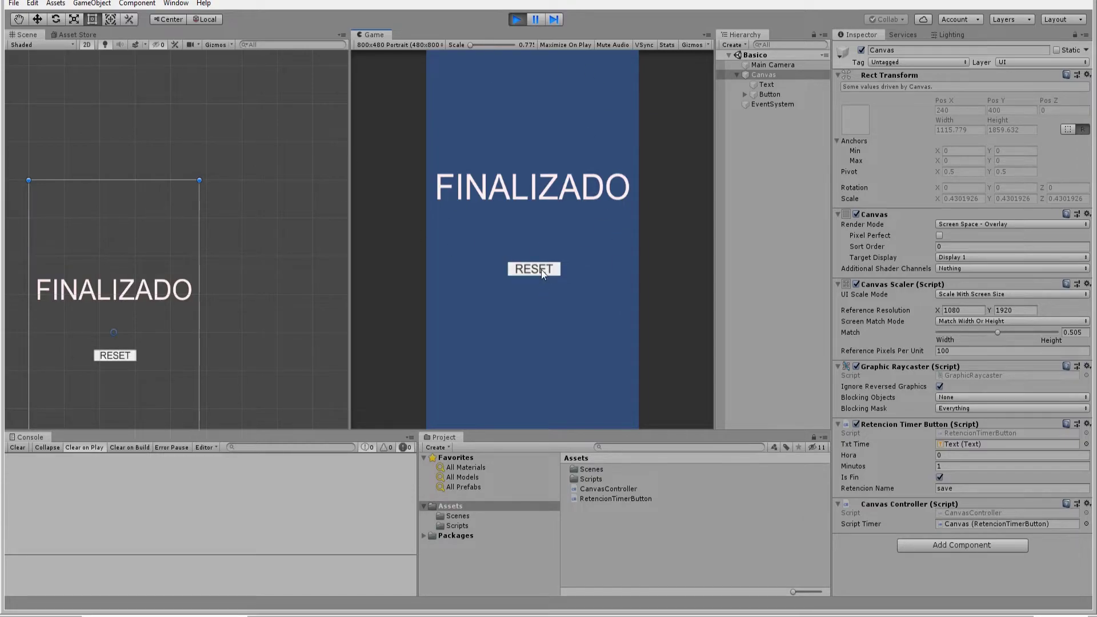
left_click(540, 272)
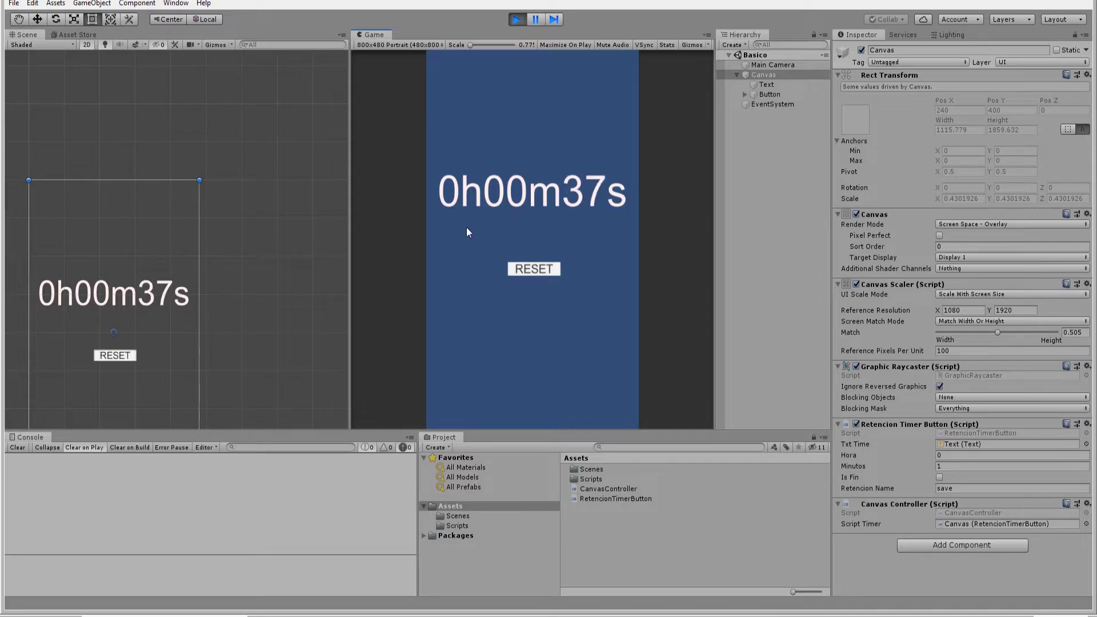
left_click(517, 22)
left_click(517, 21)
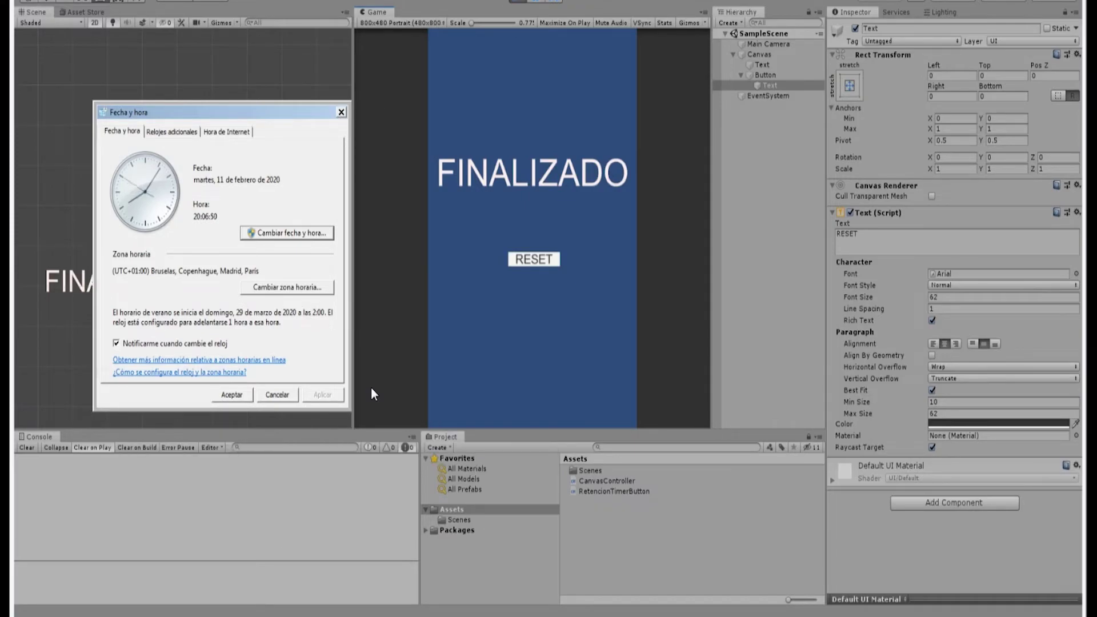
Reset the in-game countdown, then stop and restart Play mode.
left_click(536, 264)
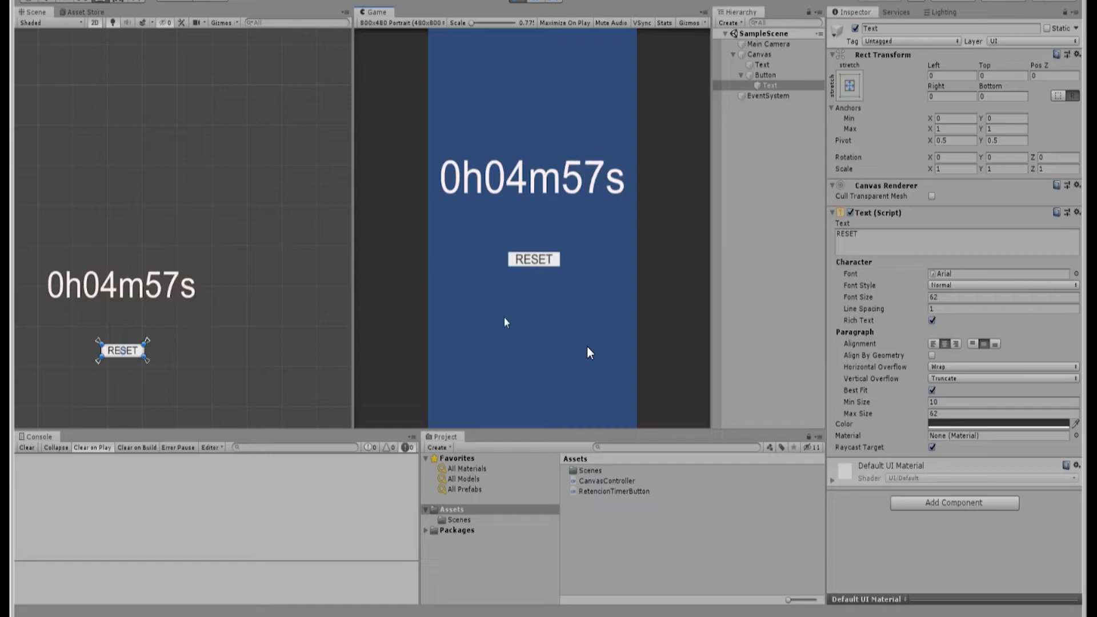
left_click(514, 6)
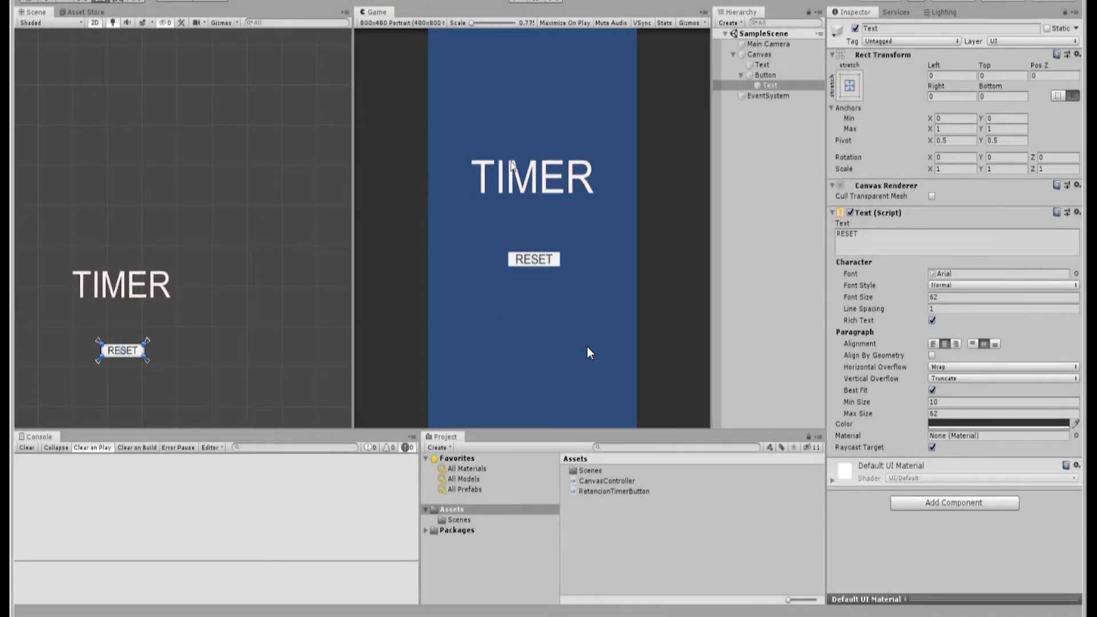
left_click(518, 5)
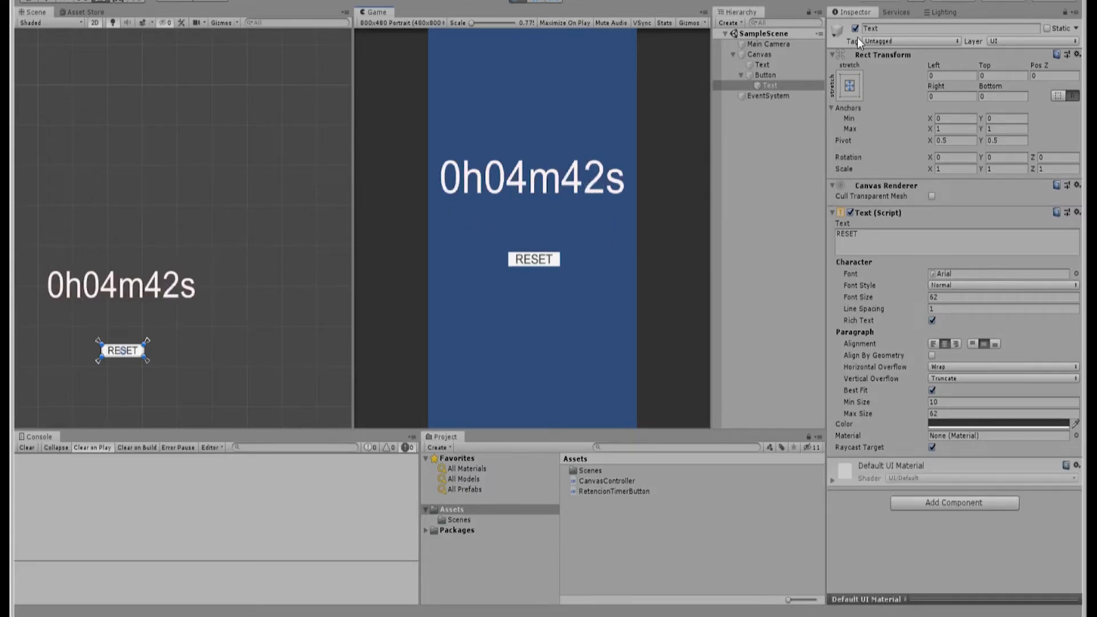
Set the system hour to 20 in Date and Time, confirm, then RESET the game timer.
left_click_drag(163, 156, 248, 116)
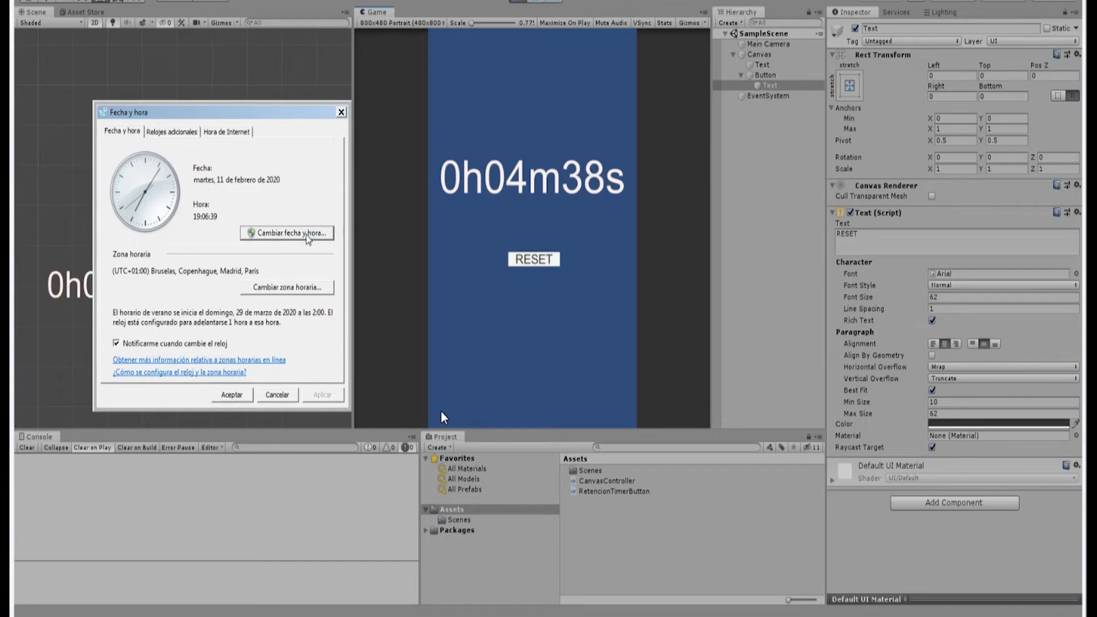
left_click(307, 239)
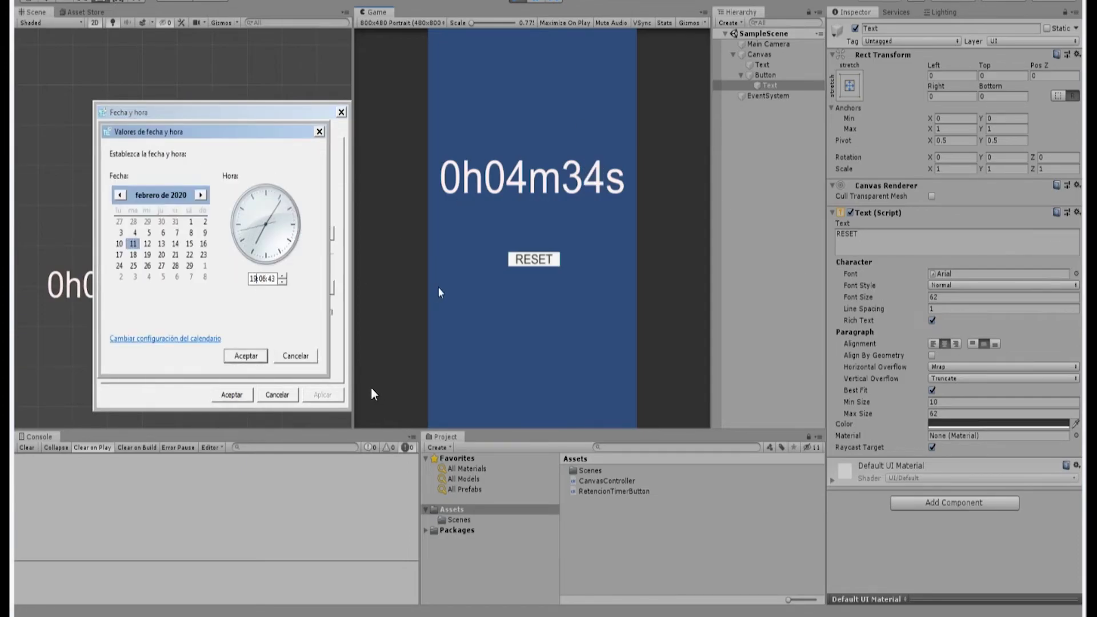
type("20")
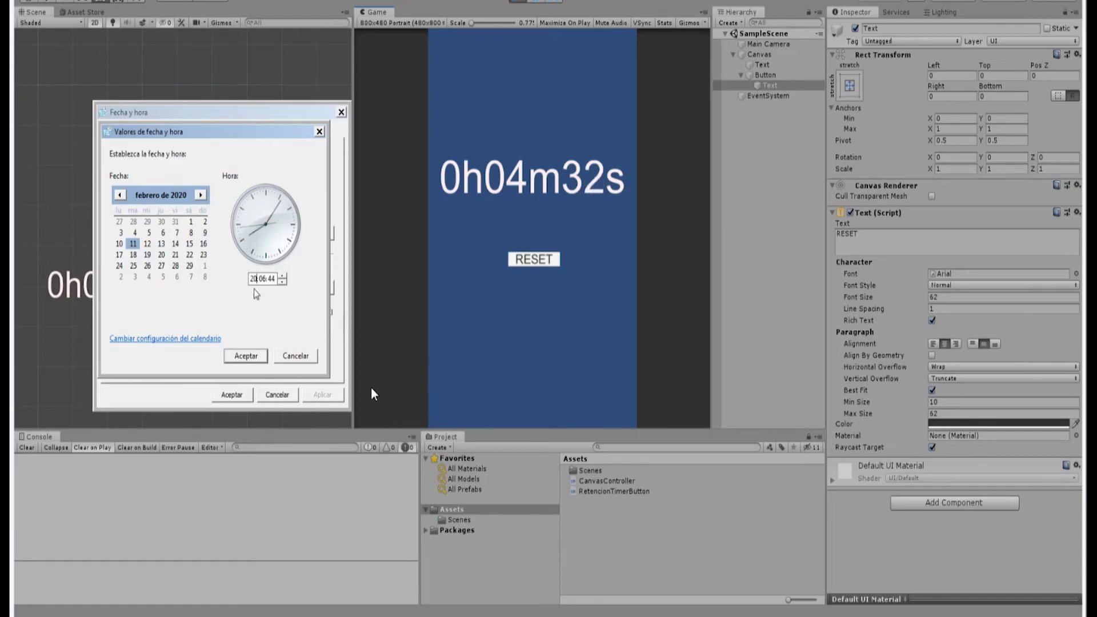
left_click(259, 356)
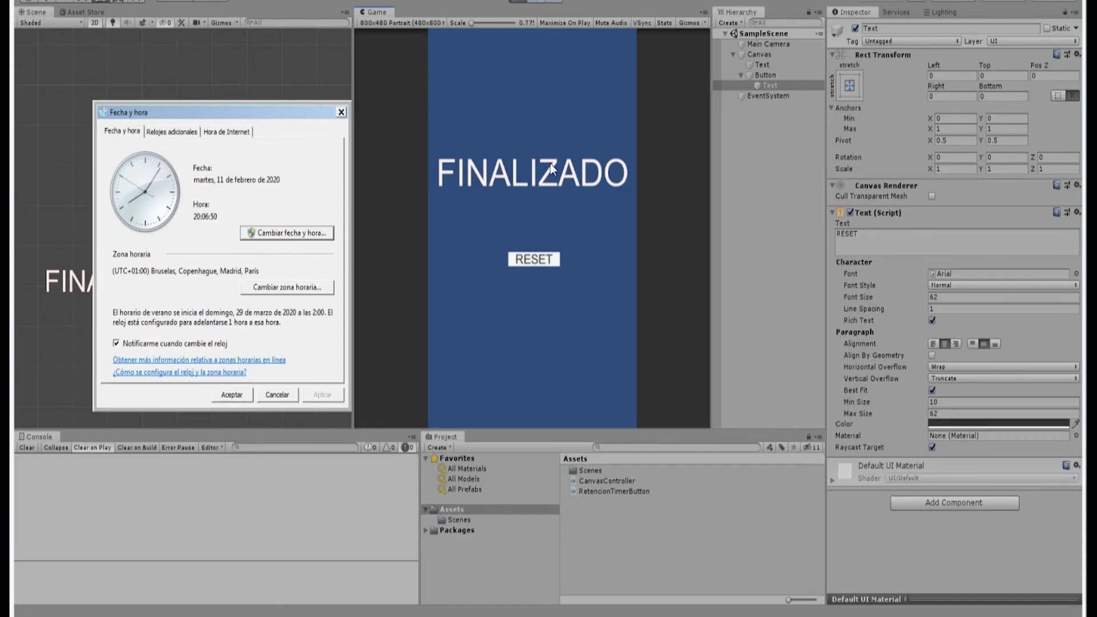
left_click(533, 263)
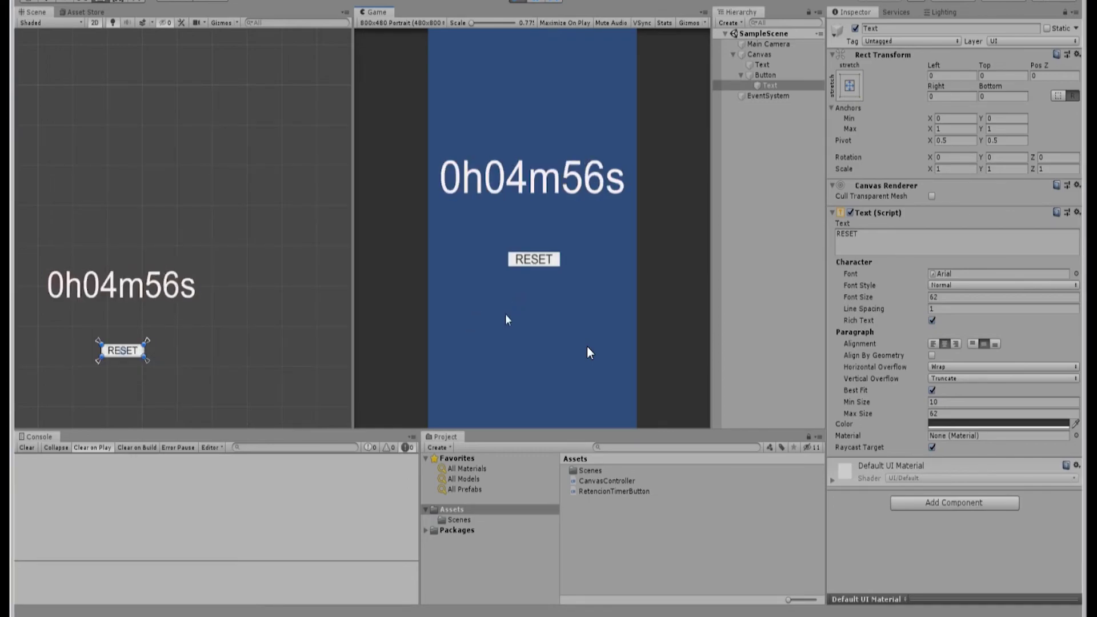
Restart Play mode, then raise the system hour from 19 to 20 and confirm with Aceptar.
key("ctrl+p")
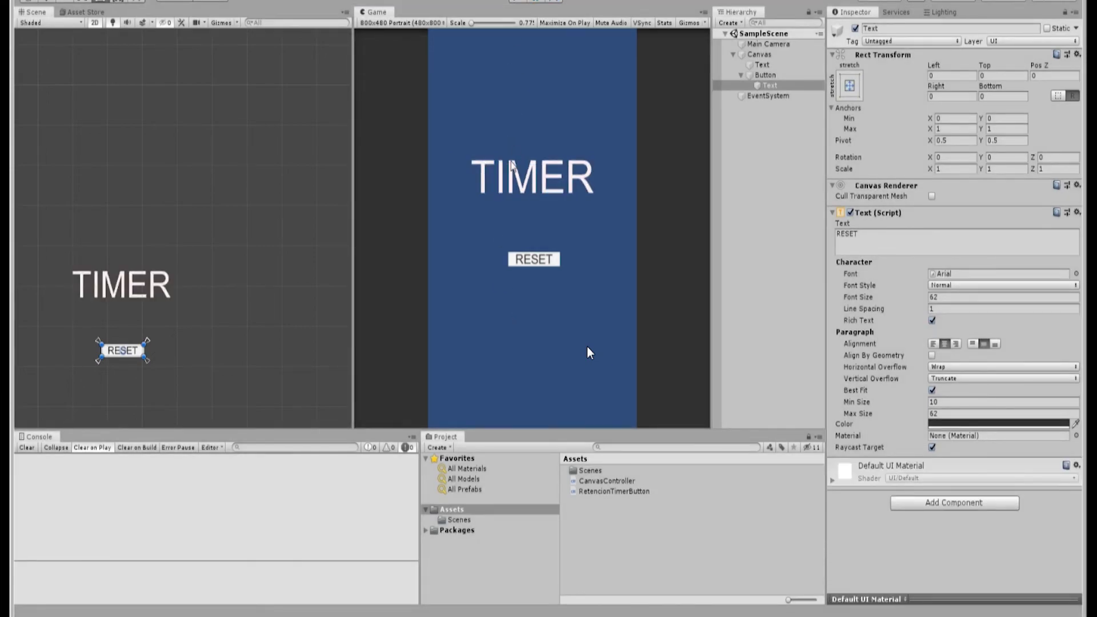
left_click(516, 6)
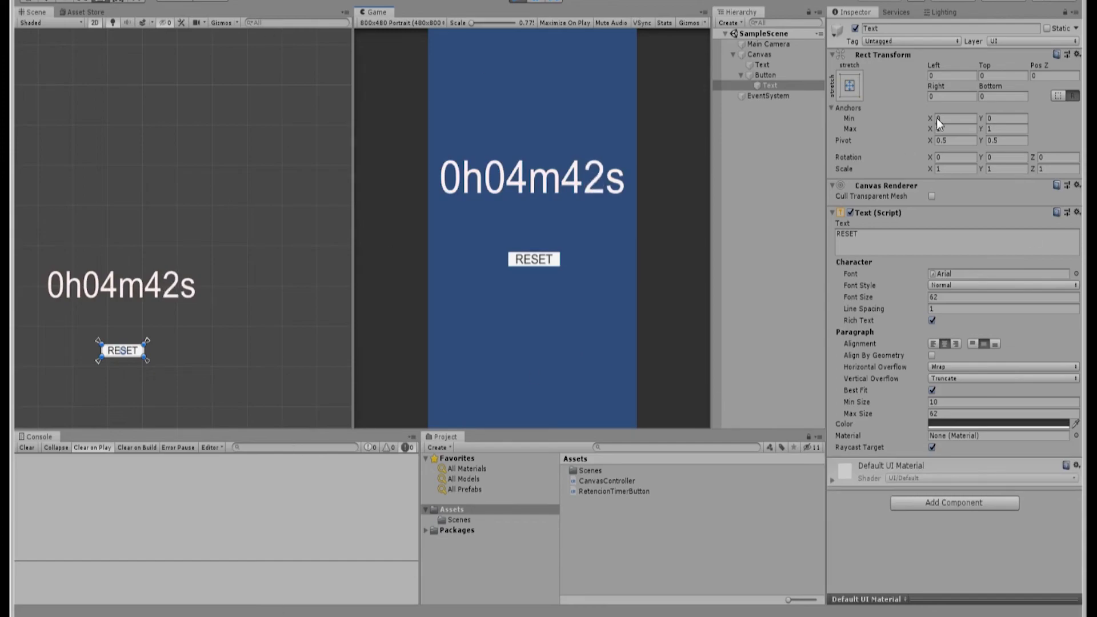
mouse_move(10, 196)
left_mouse_down()
mouse_move(37, 195)
mouse_move(257, 112)
left_mouse_up()
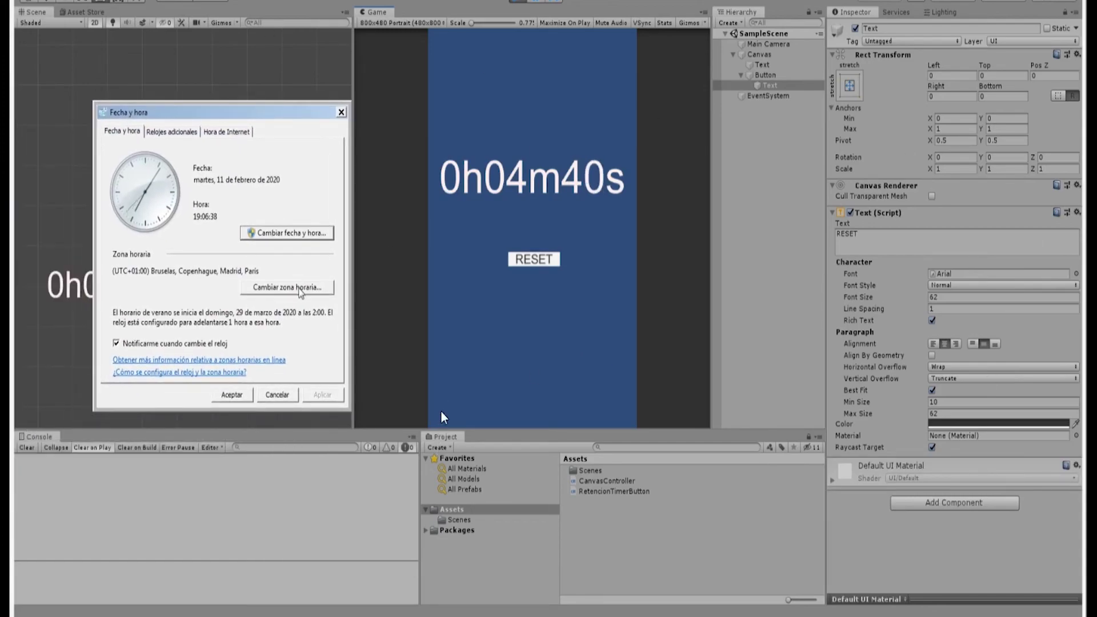
left_click(307, 239)
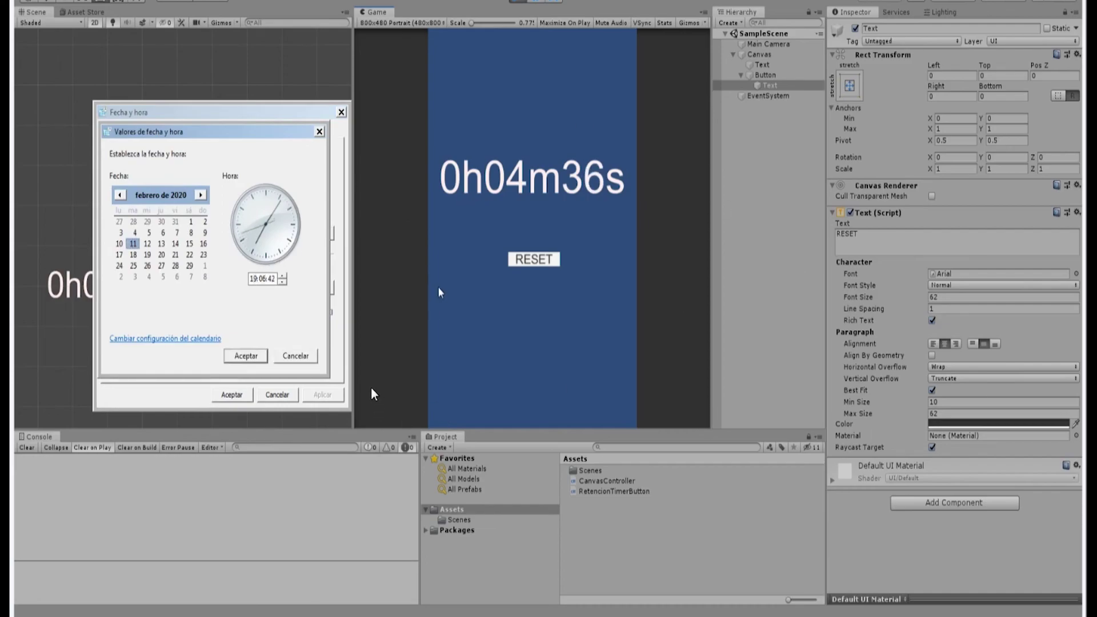
key("Up")
left_click(258, 357)
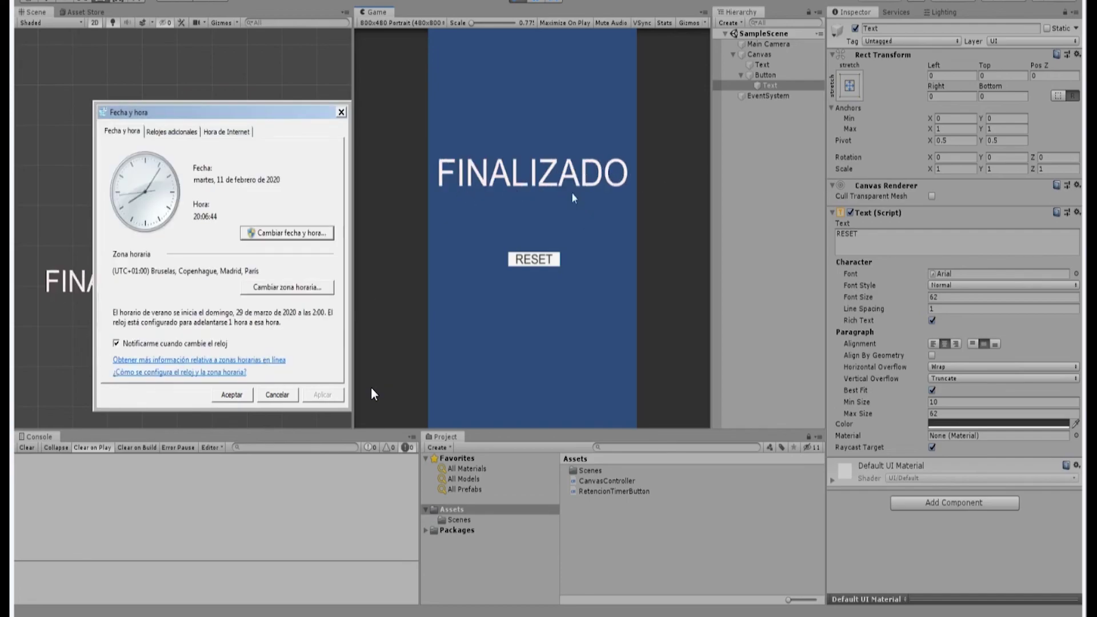